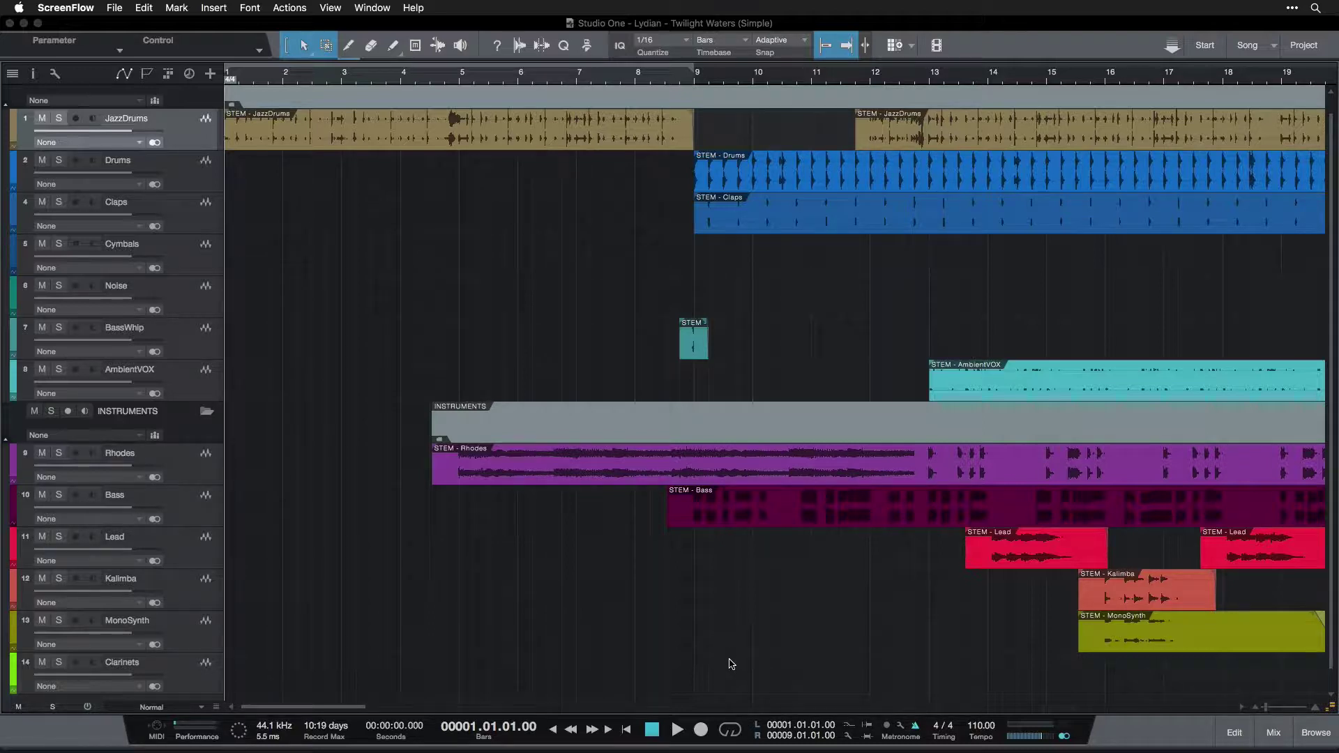
- Toggle loop playback on and off several times, ending with looping disabled
{"action": "left_click", "coordinate": [732, 731]}
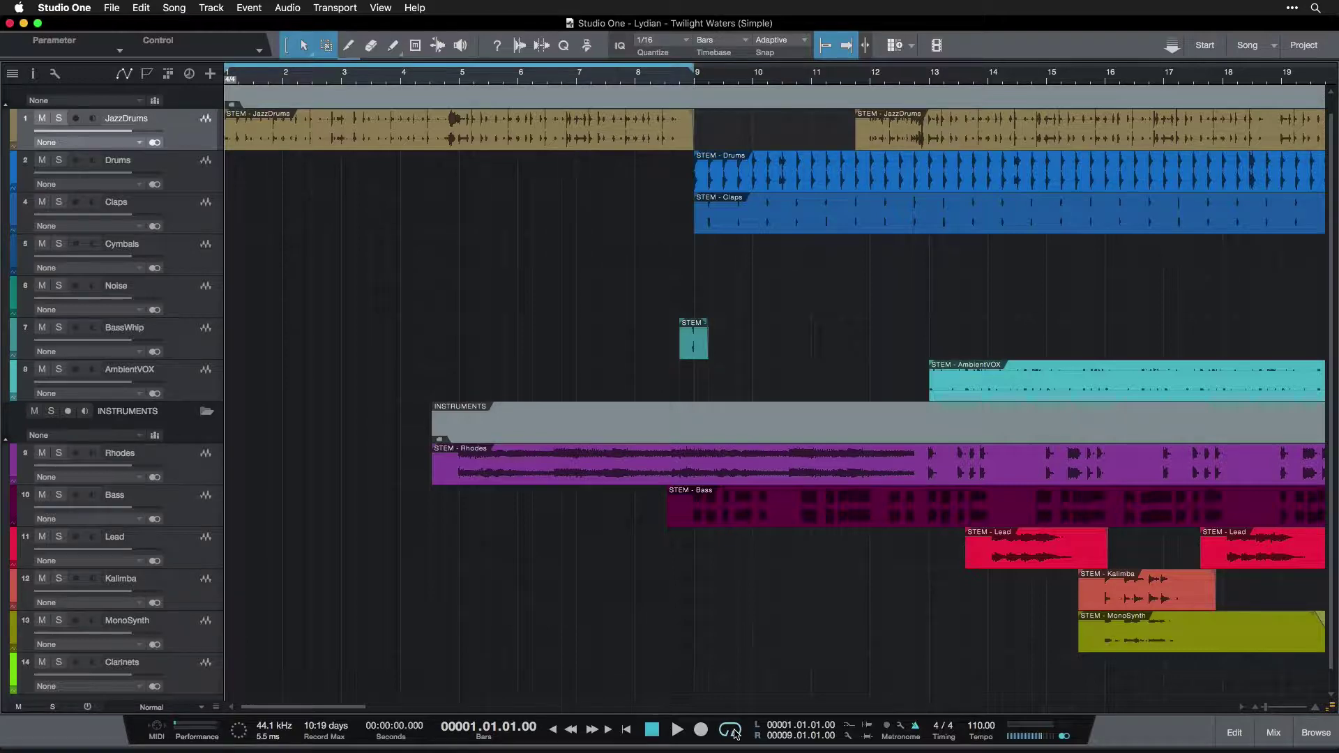
{"action": "left_click", "coordinate": [733, 731]}
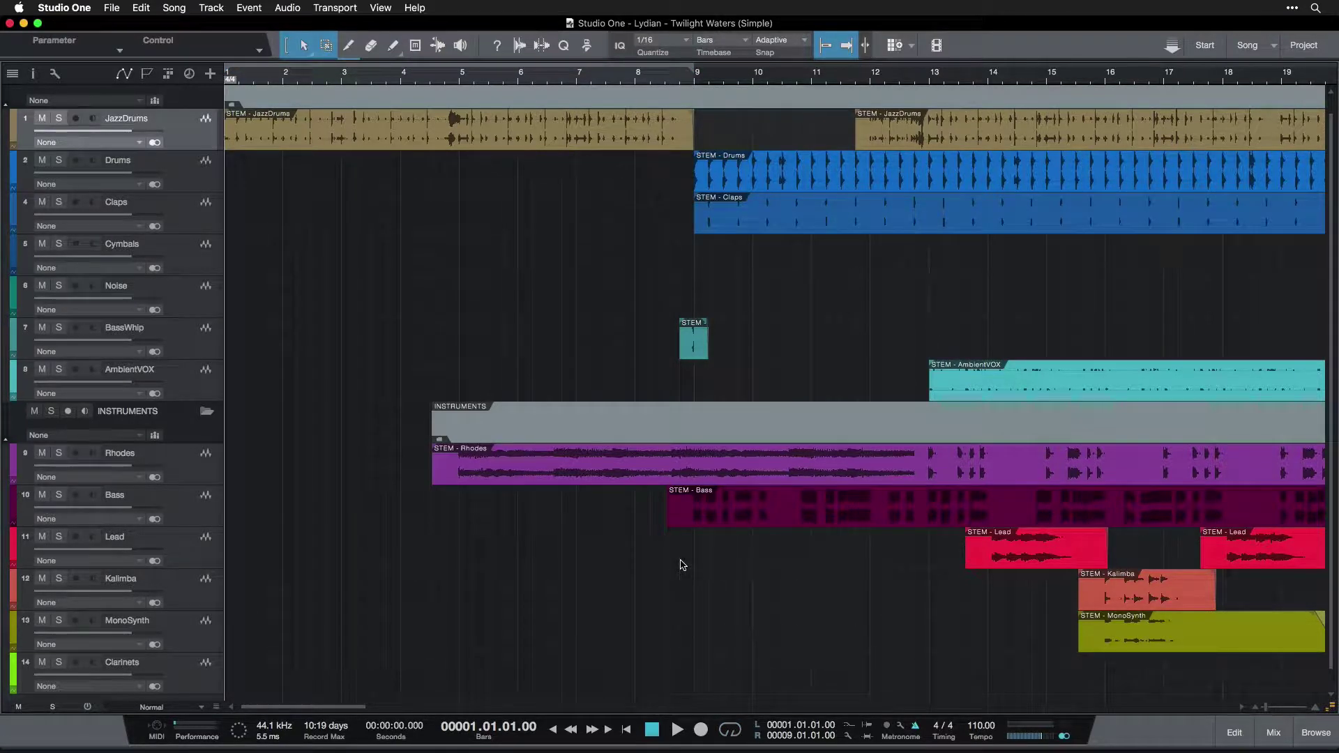
{"action": "key", "text": "slash"}
{"action": "key", "text": "slash"}
{"action": "key", "text": "slash"}
{"action": "key", "text": "slash"}
{"action": "key", "text": "slash"}
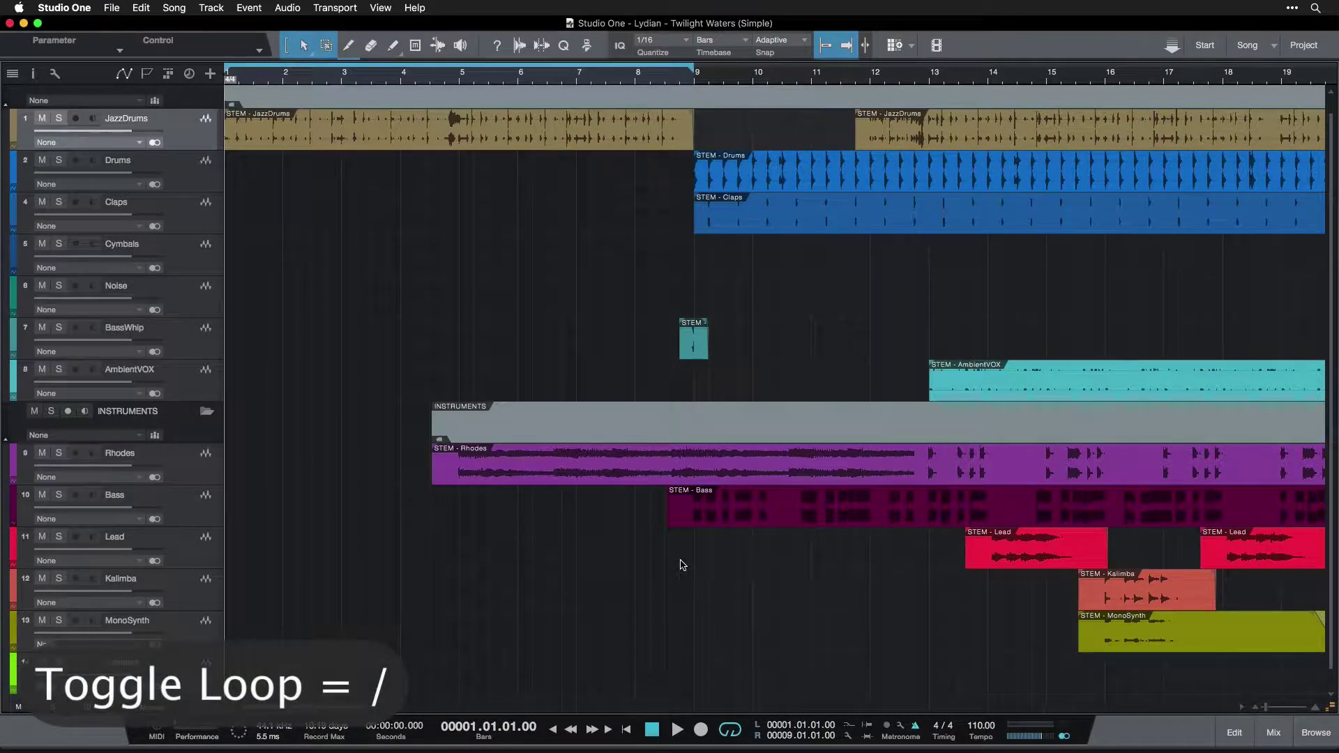
{"action": "key", "text": "slash"}
{"action": "key", "text": "slash"}
{"action": "key", "text": "slash"}
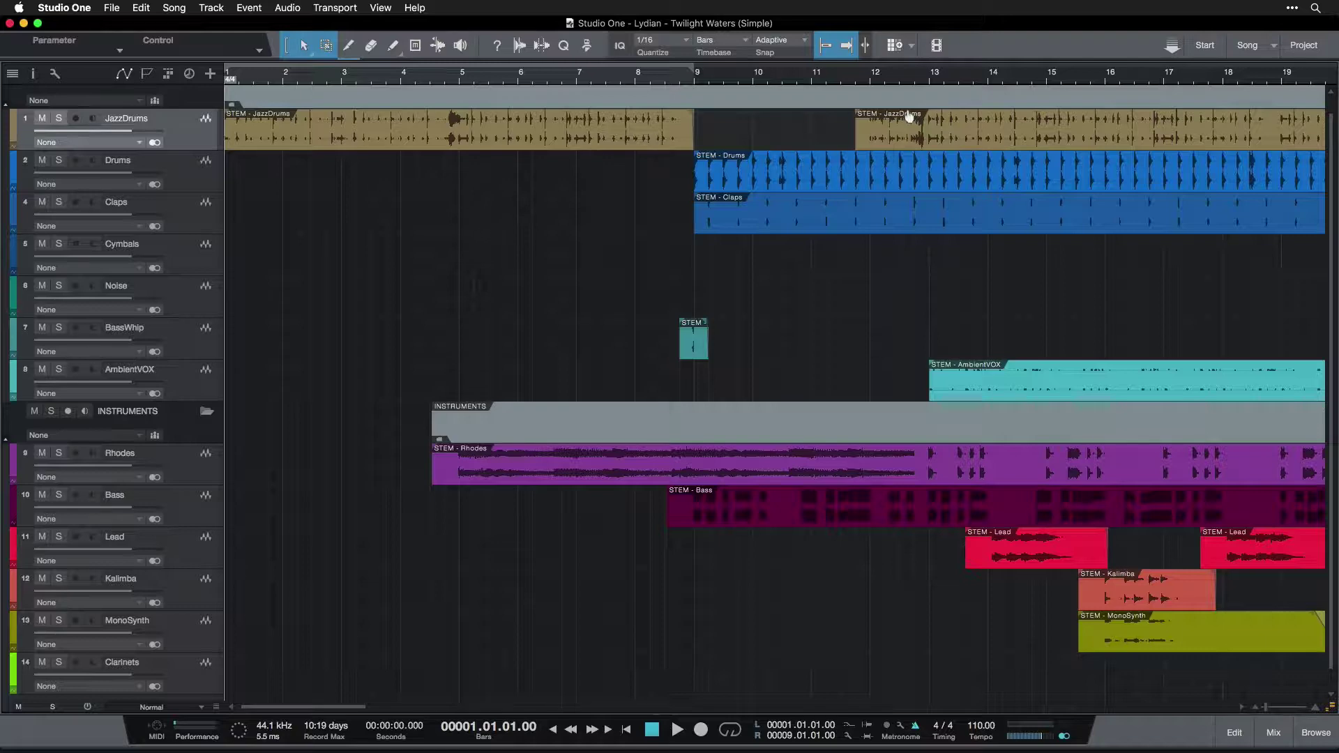
- Define a one-bar loop range in the timeline ruler from bar 13 to bar 14
{"action": "scroll", "coordinate": [909, 116], "scroll_direction": "up", "scroll_amount": 1}
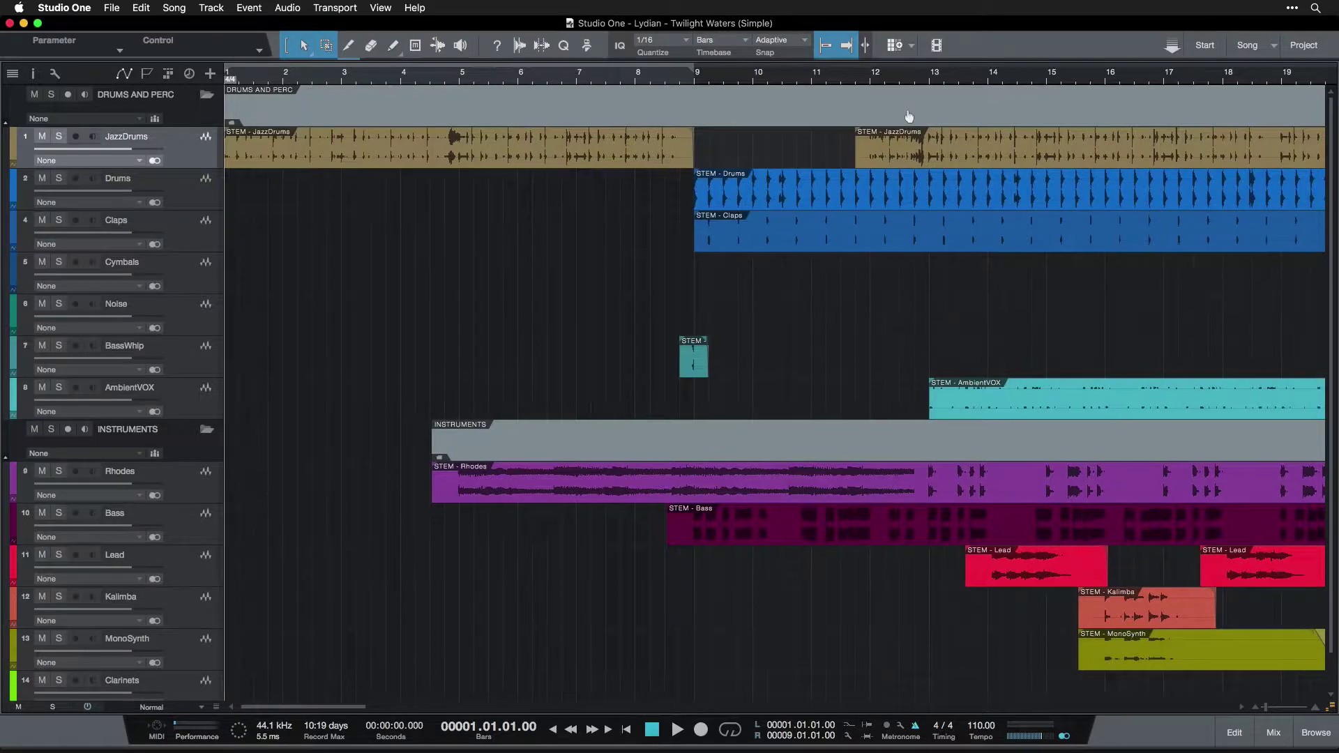
{"action": "scroll", "coordinate": [908, 116], "scroll_direction": "right", "scroll_amount": 3}
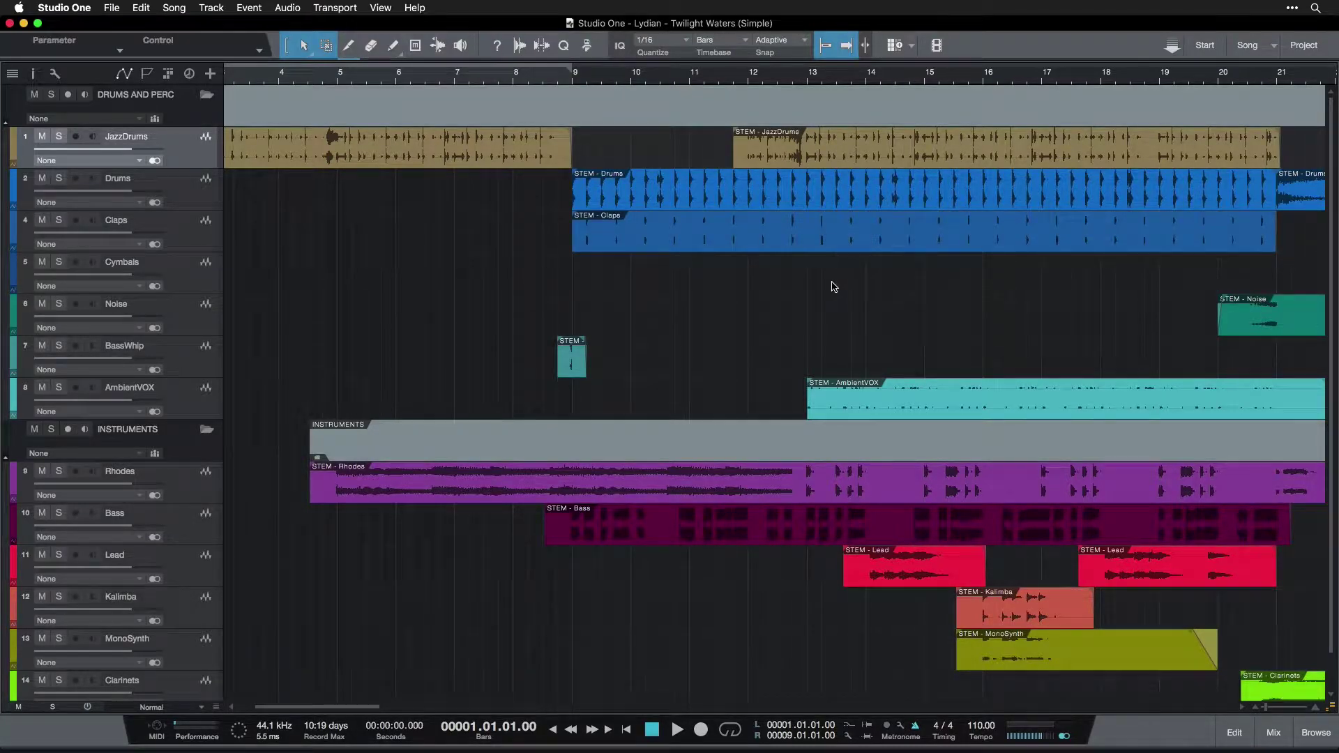
{"action": "scroll", "coordinate": [429, 86], "scroll_direction": "left", "scroll_amount": 5}
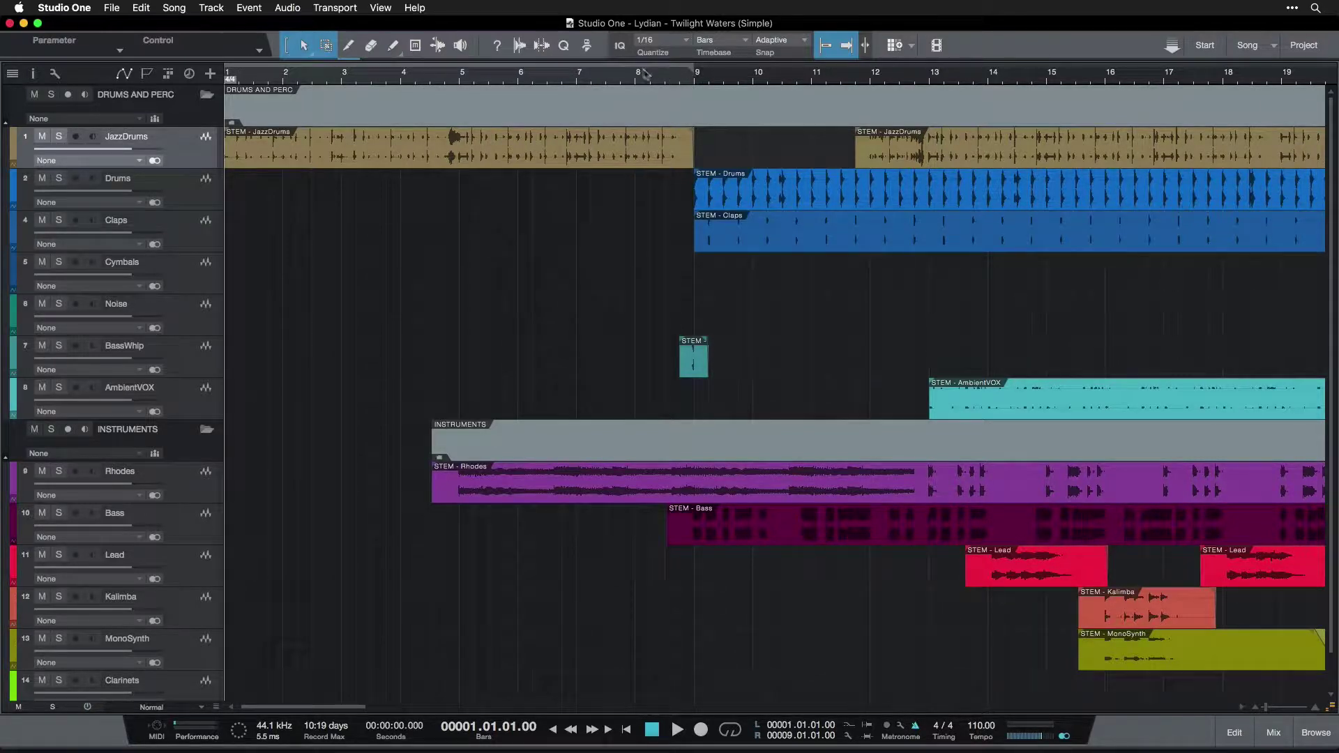
{"action": "scroll", "coordinate": [645, 74], "scroll_direction": "right", "scroll_amount": 6}
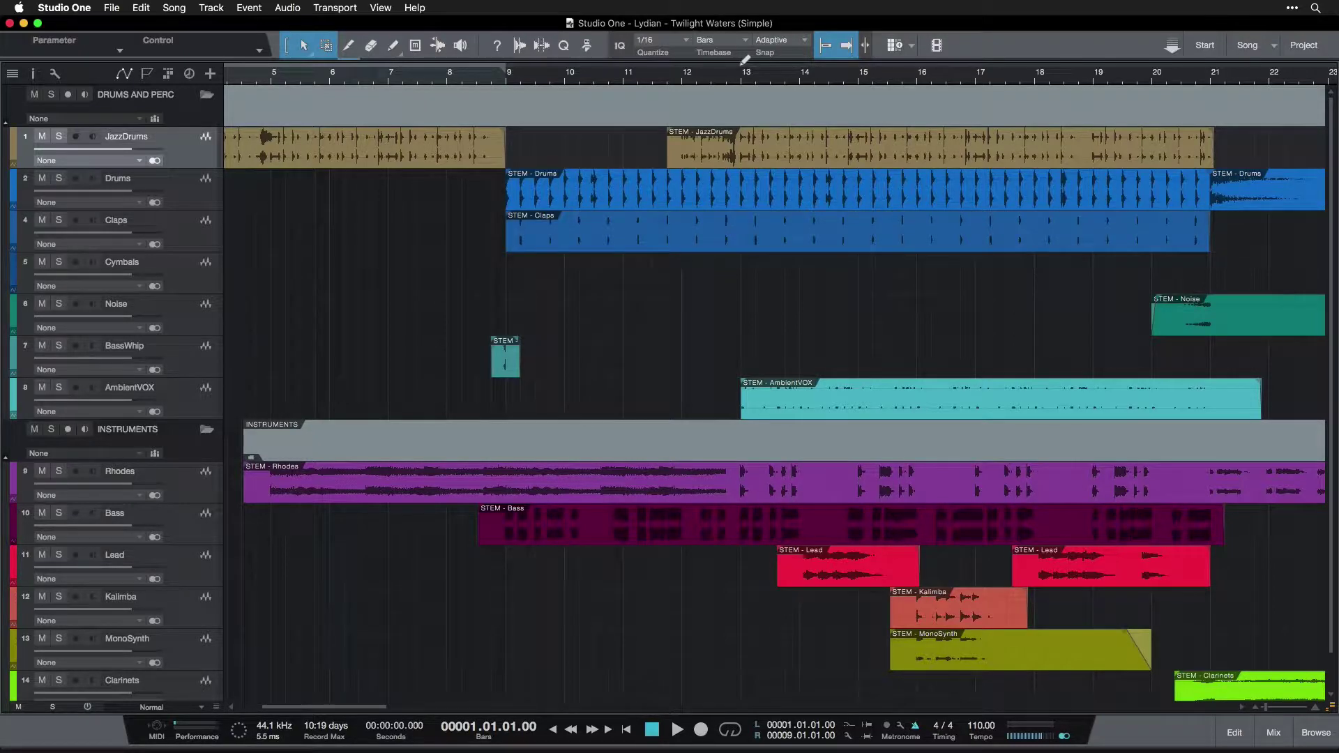
{"action": "left_click_drag", "start_coordinate": [745, 61], "coordinate": [808, 74]}
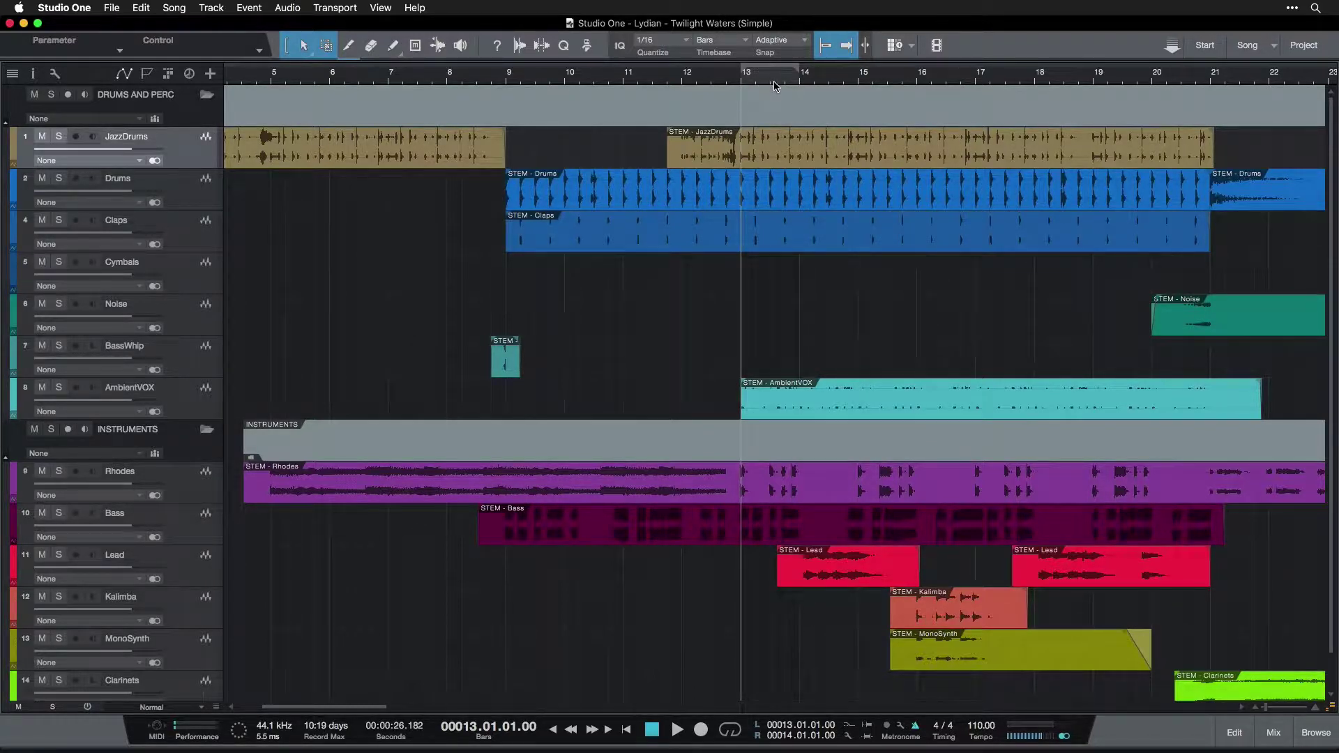
- Play the song from bar 13 with looping off, and play it again from bar 13 with looping enabled
{"action": "key", "text": "space"}
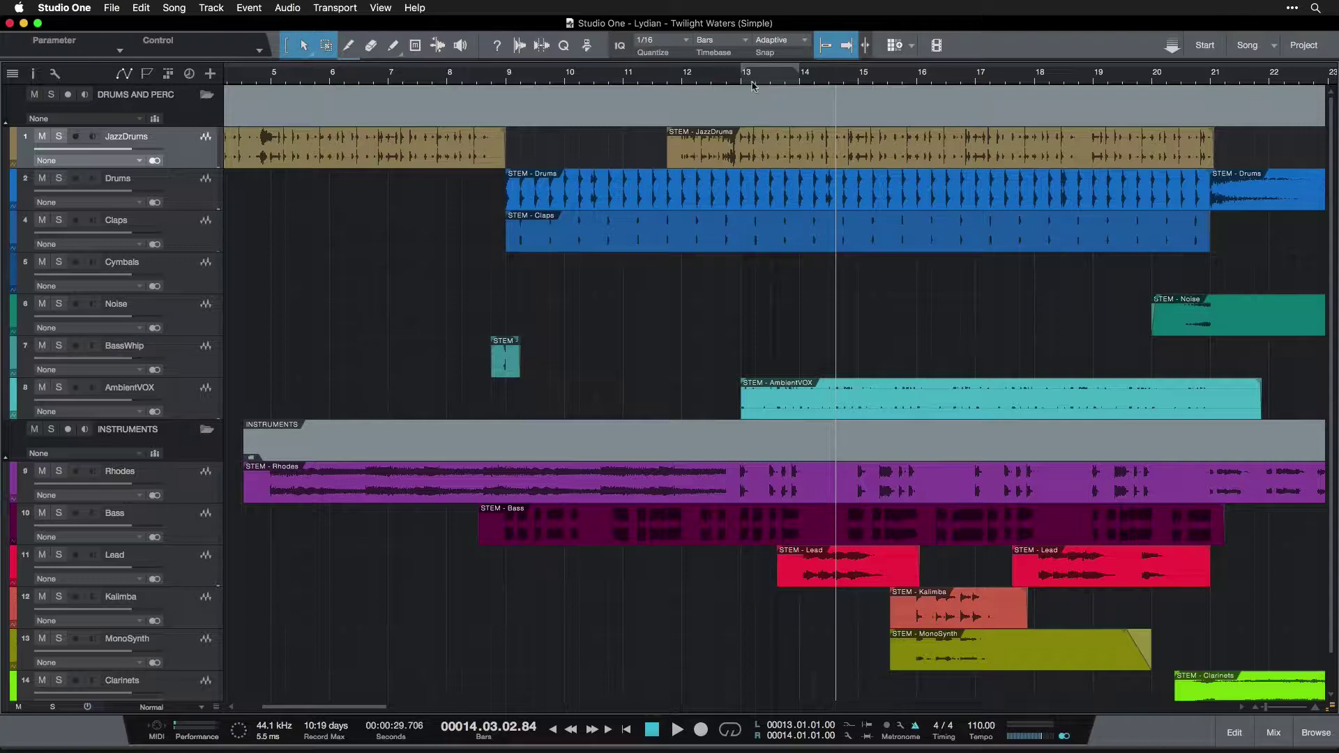
{"action": "left_click", "coordinate": [741, 84]}
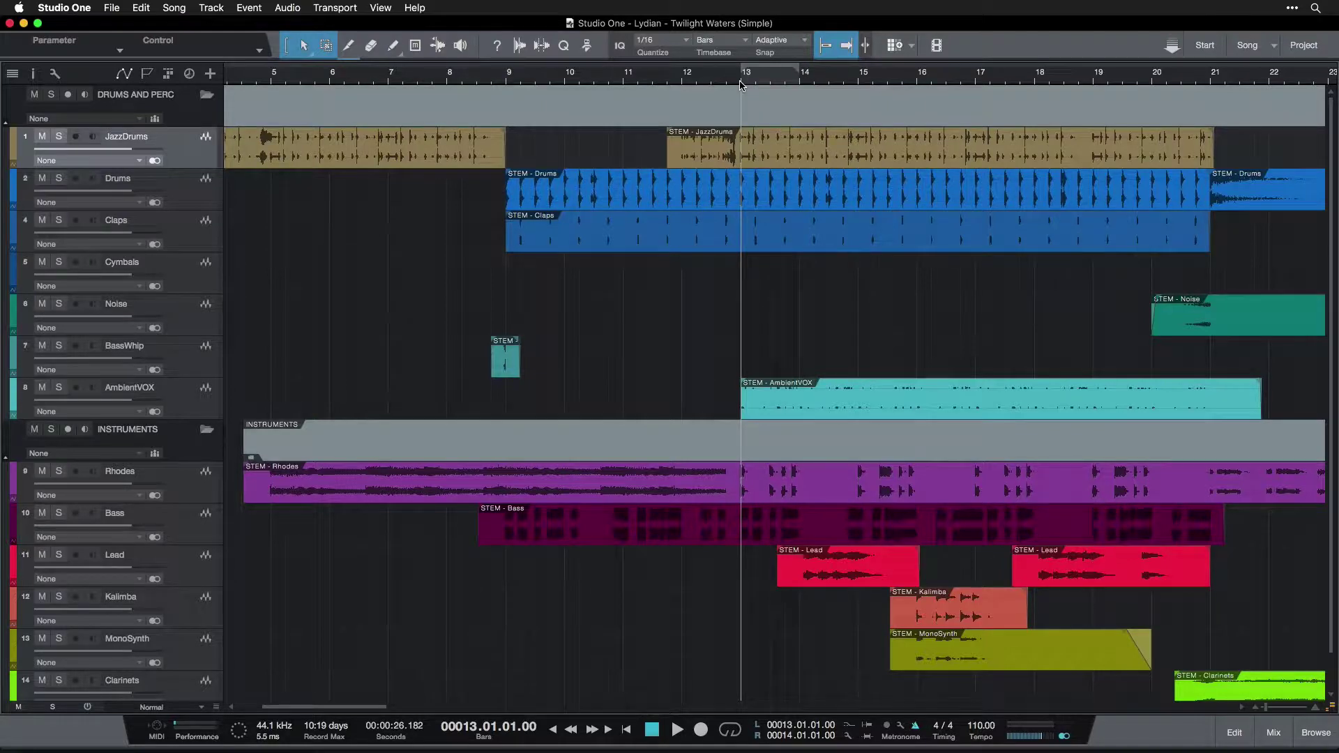
{"action": "left_click", "coordinate": [733, 729]}
{"action": "key", "text": "space"}
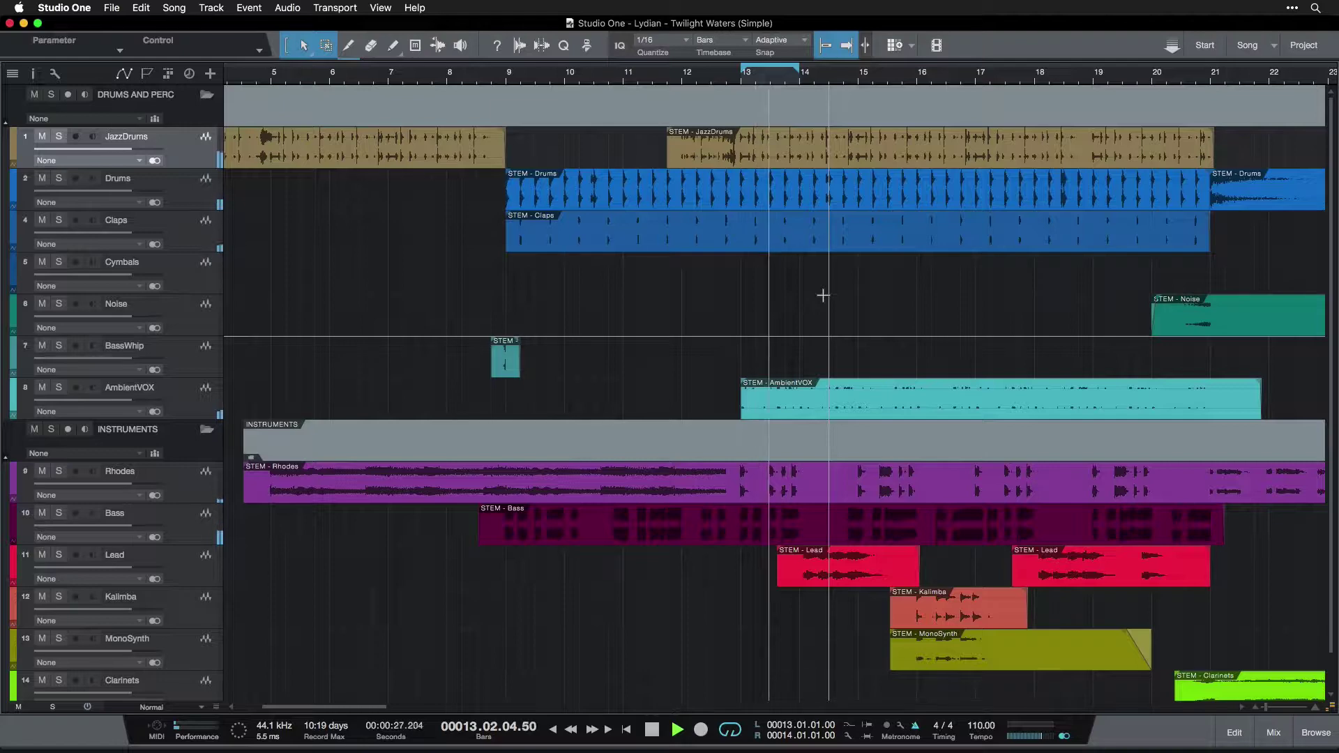
{"action": "key", "text": "space"}
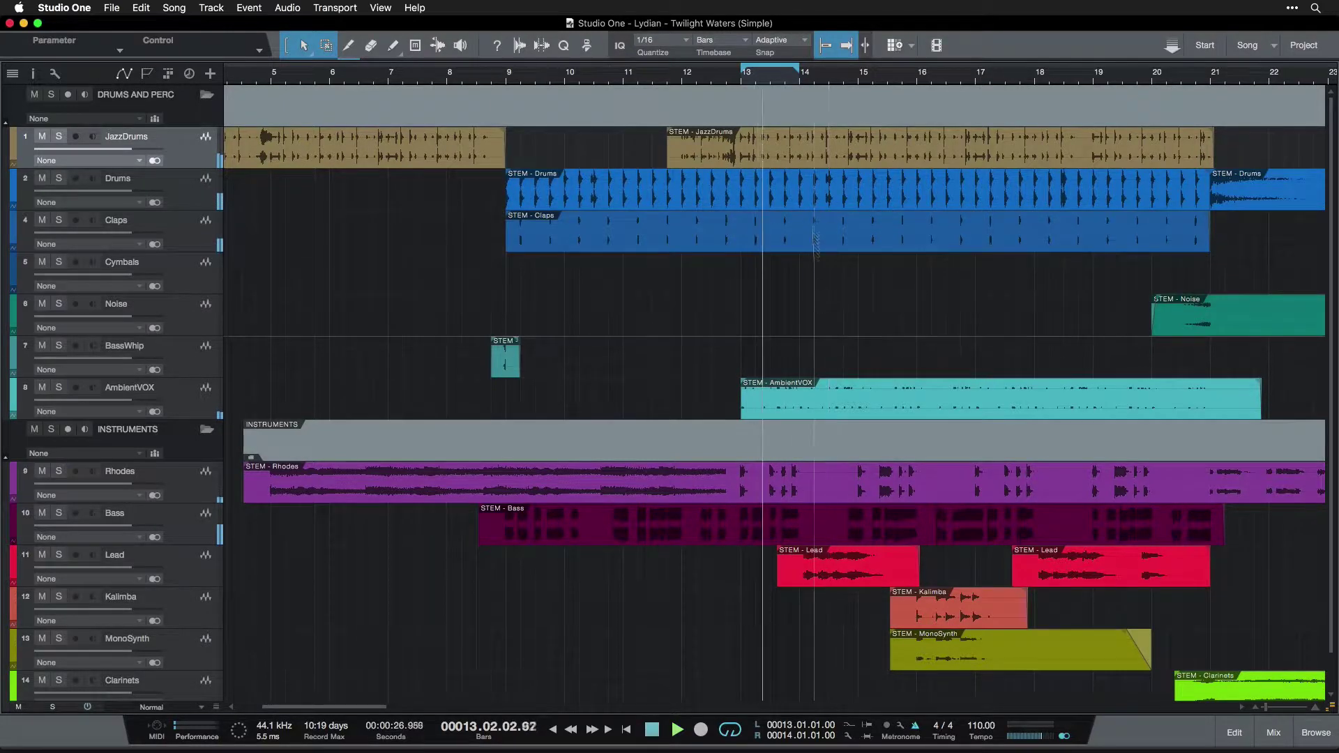
- Shorten the loop range to one beat, from bar 13 to beat 2 of bar 13, and play it
{"action": "left_click_drag", "start_coordinate": [799, 77], "coordinate": [747, 86]}
{"action": "key", "text": "space"}
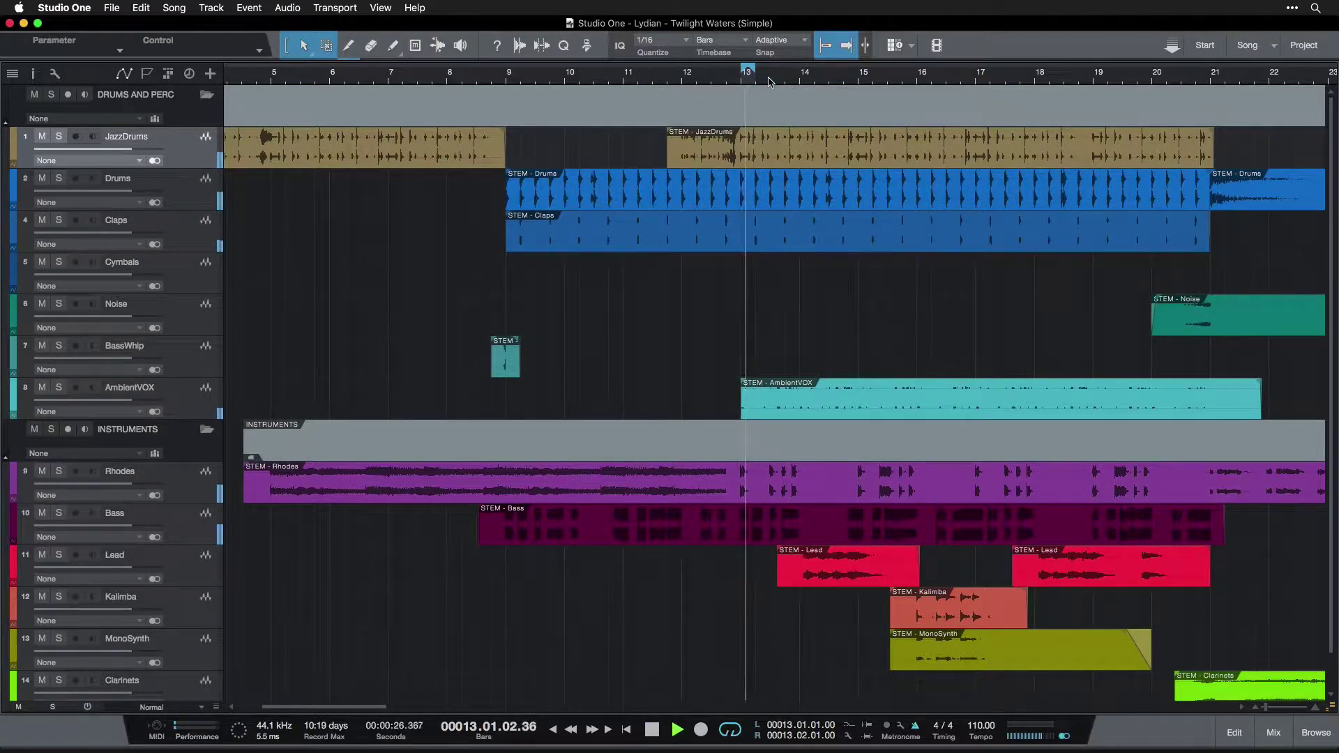
{"action": "key", "text": "space"}
- Extend the end of the loop range to bar 17 and place the playback cursor at bar 13
{"action": "left_click_drag", "start_coordinate": [763, 80], "coordinate": [980, 82]}
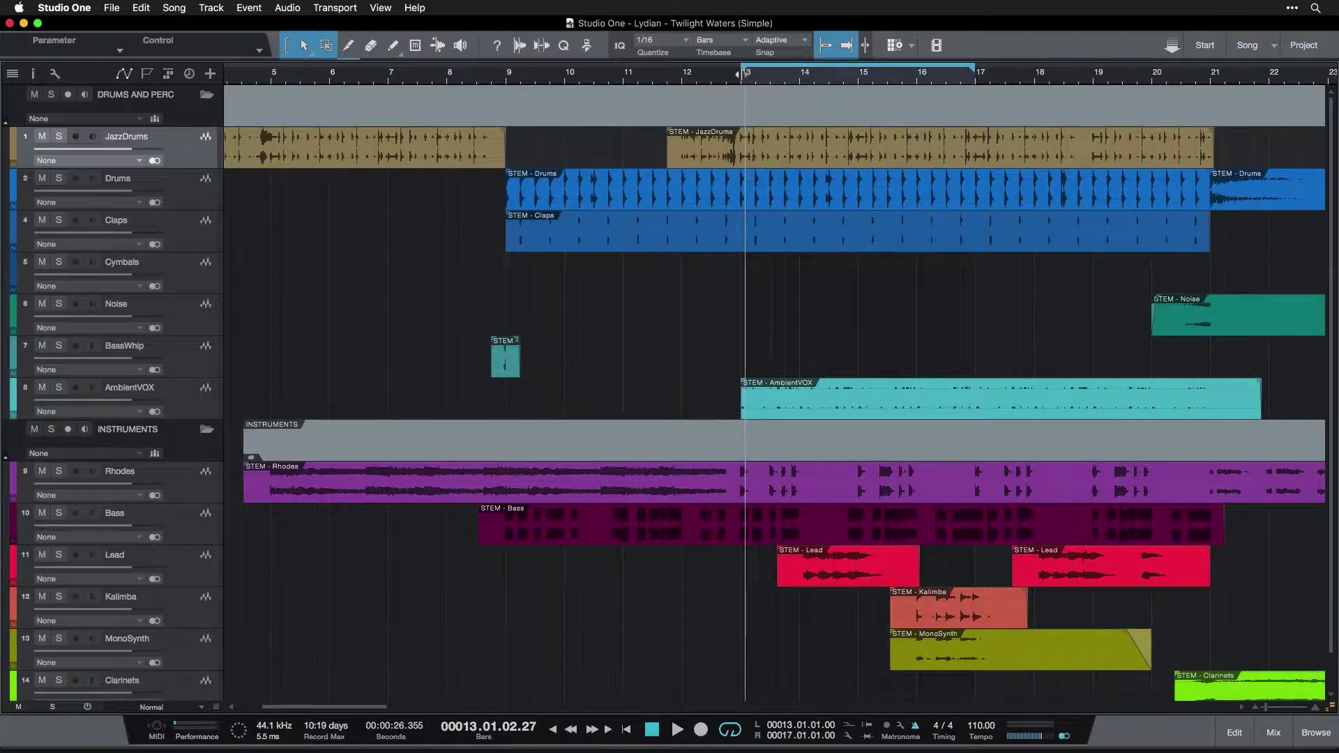
{"action": "mouse_move", "coordinate": [742, 75]}
{"action": "left_mouse_down"}
{"action": "mouse_move", "coordinate": [608, 78]}
{"action": "mouse_move", "coordinate": [745, 79]}
{"action": "left_mouse_up"}
{"action": "left_click", "coordinate": [741, 85]}
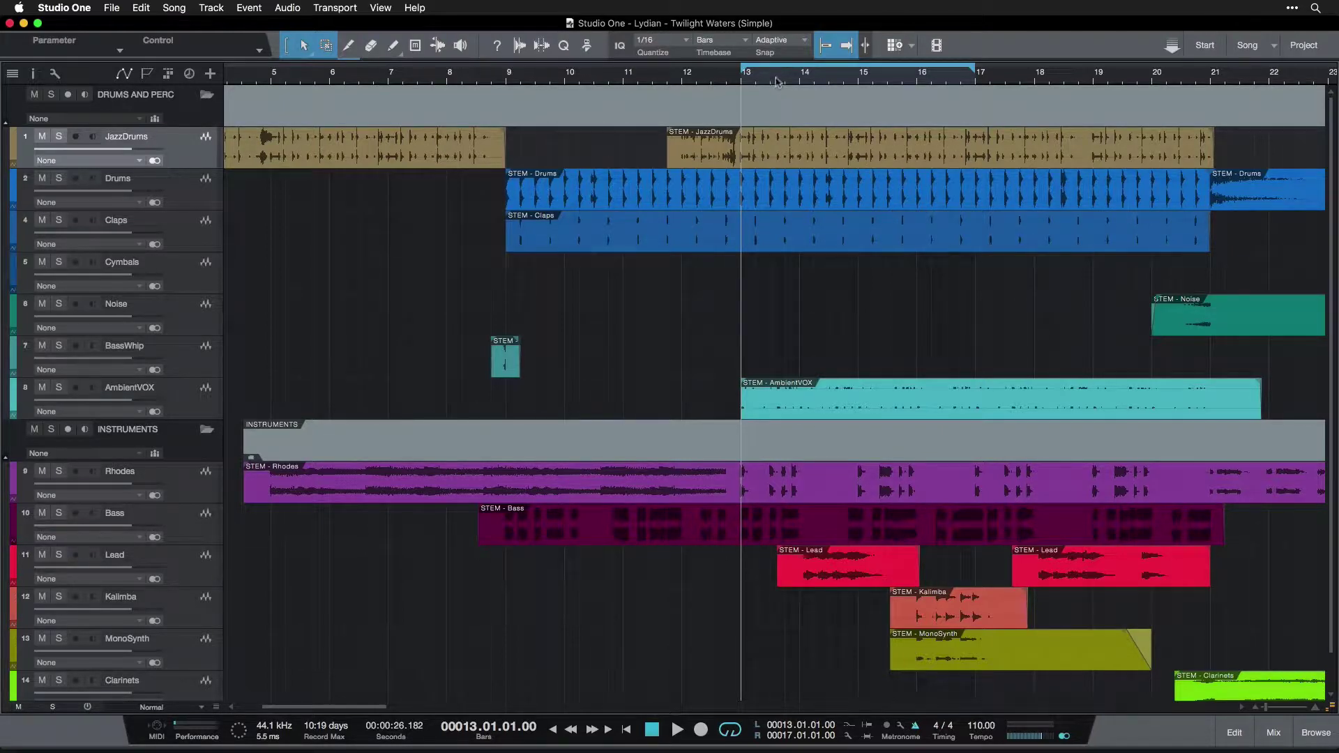
- Redraw the loop range at several song positions, ending with bars 19 to 21, and move that range to bars 13 to 15
{"action": "scroll", "coordinate": [1067, 73], "scroll_direction": "right", "scroll_amount": 3}
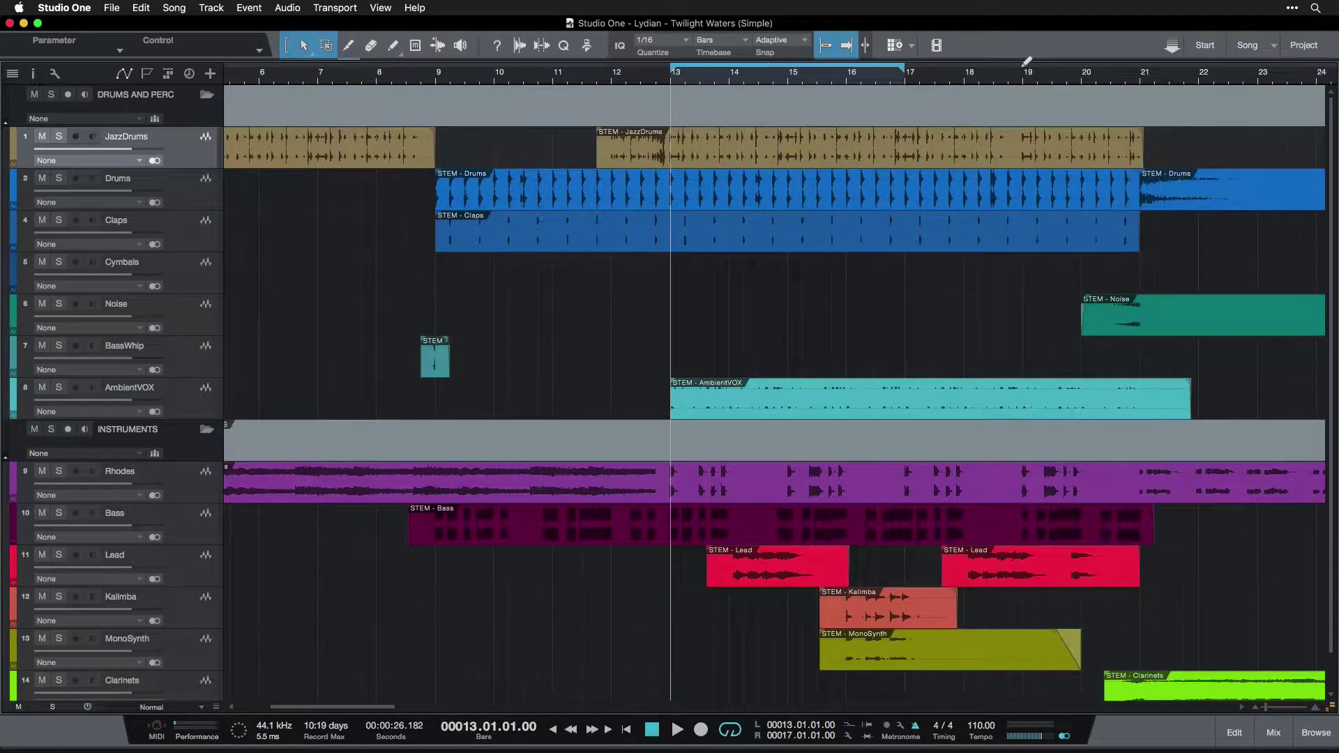
{"action": "left_click_drag", "start_coordinate": [1024, 67], "coordinate": [1141, 67]}
{"action": "left_click_drag", "start_coordinate": [933, 67], "coordinate": [760, 66]}
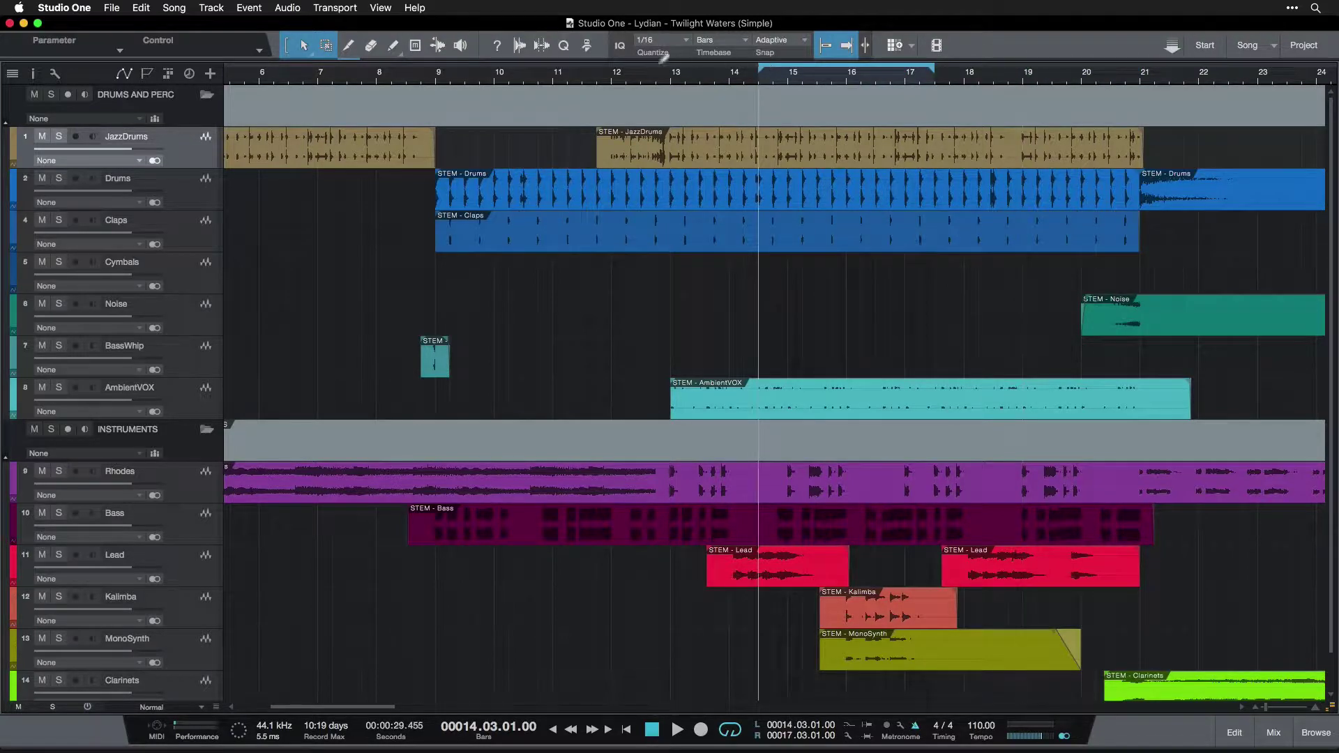
{"action": "left_click_drag", "start_coordinate": [656, 67], "coordinate": [539, 67]}
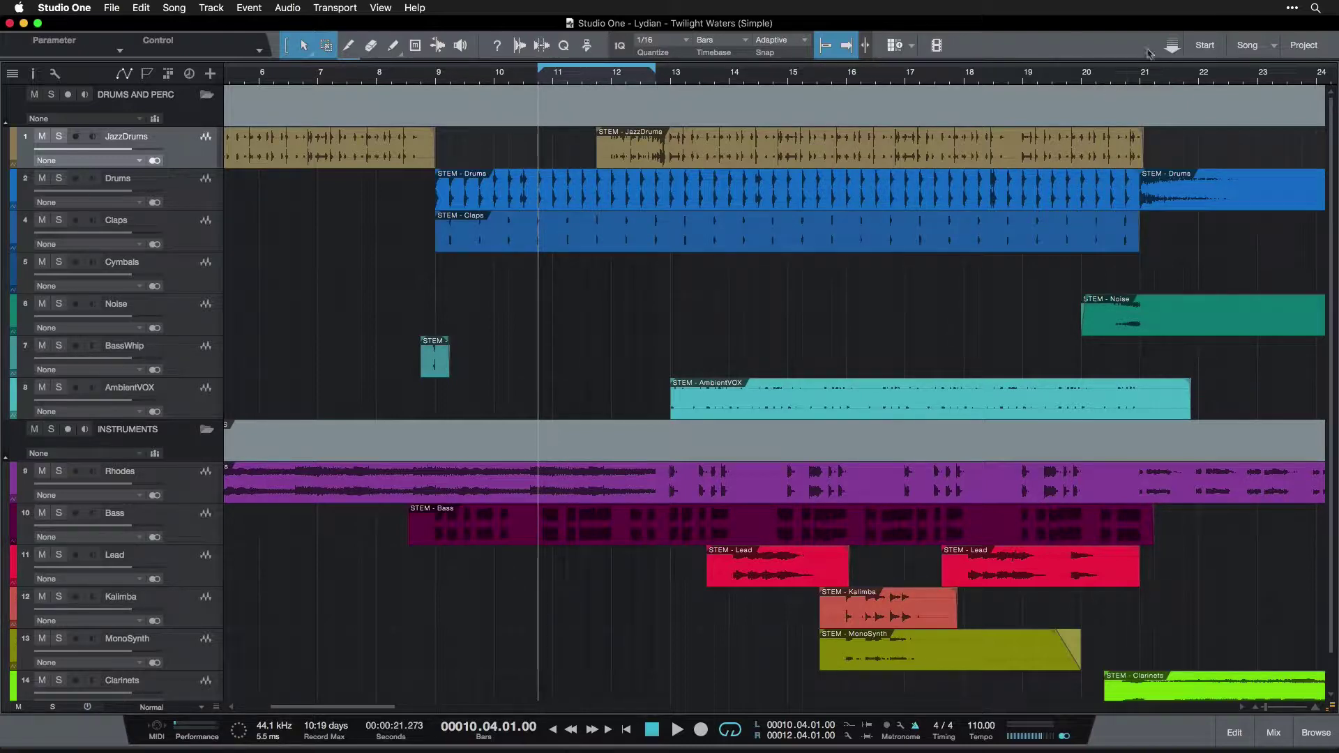
{"action": "left_click_drag", "start_coordinate": [1145, 61], "coordinate": [1023, 61]}
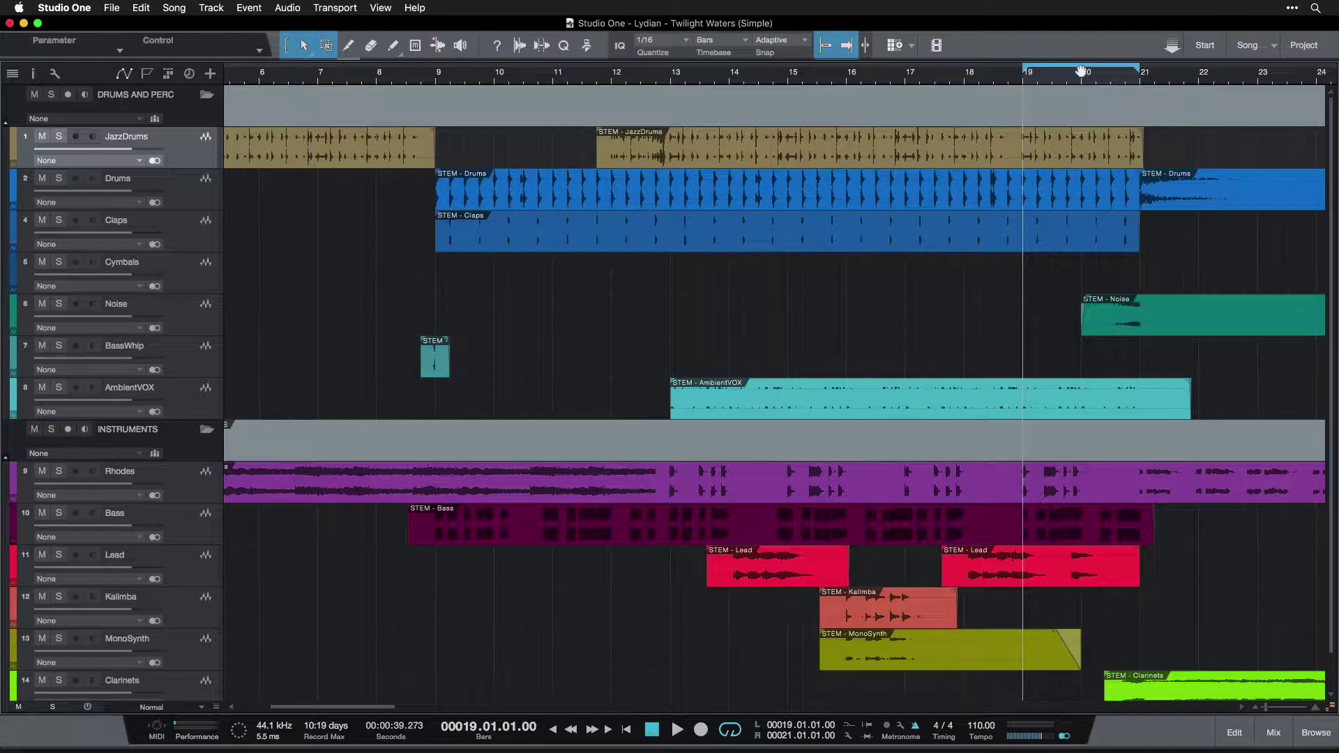
{"action": "left_click_drag", "start_coordinate": [1081, 72], "coordinate": [718, 70]}
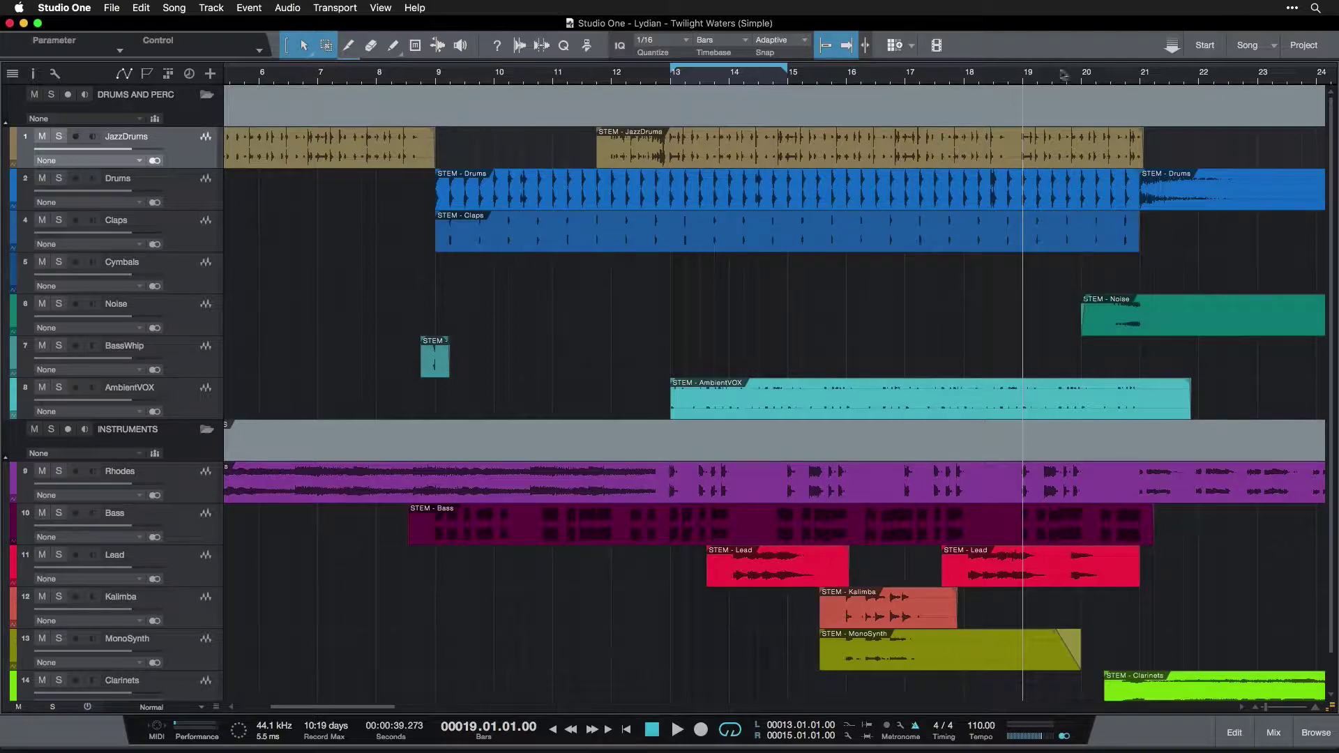
- Toggle Snap to Grid repeatedly and leave it off
{"action": "left_click", "coordinate": [826, 47]}
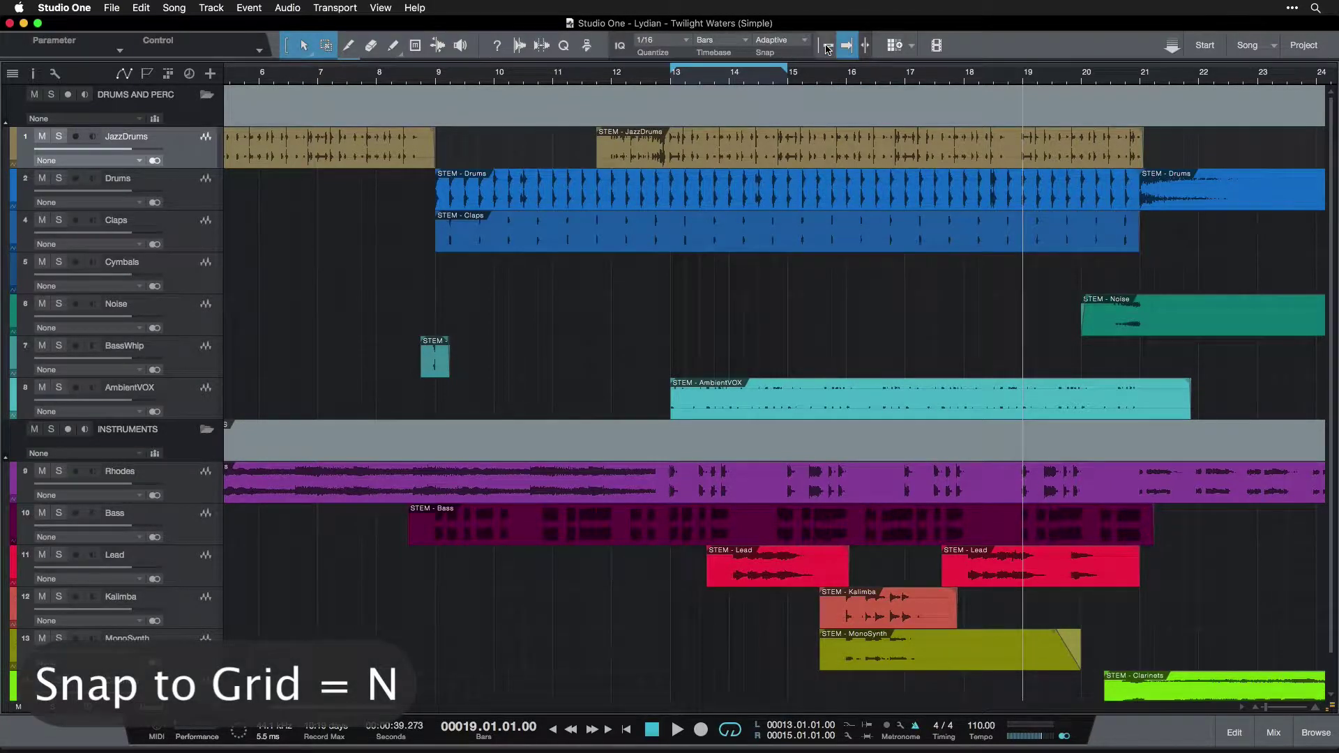
{"action": "left_click", "coordinate": [826, 46]}
{"action": "left_click", "coordinate": [825, 47]}
{"action": "left_click", "coordinate": [826, 47]}
{"action": "left_click", "coordinate": [826, 47]}
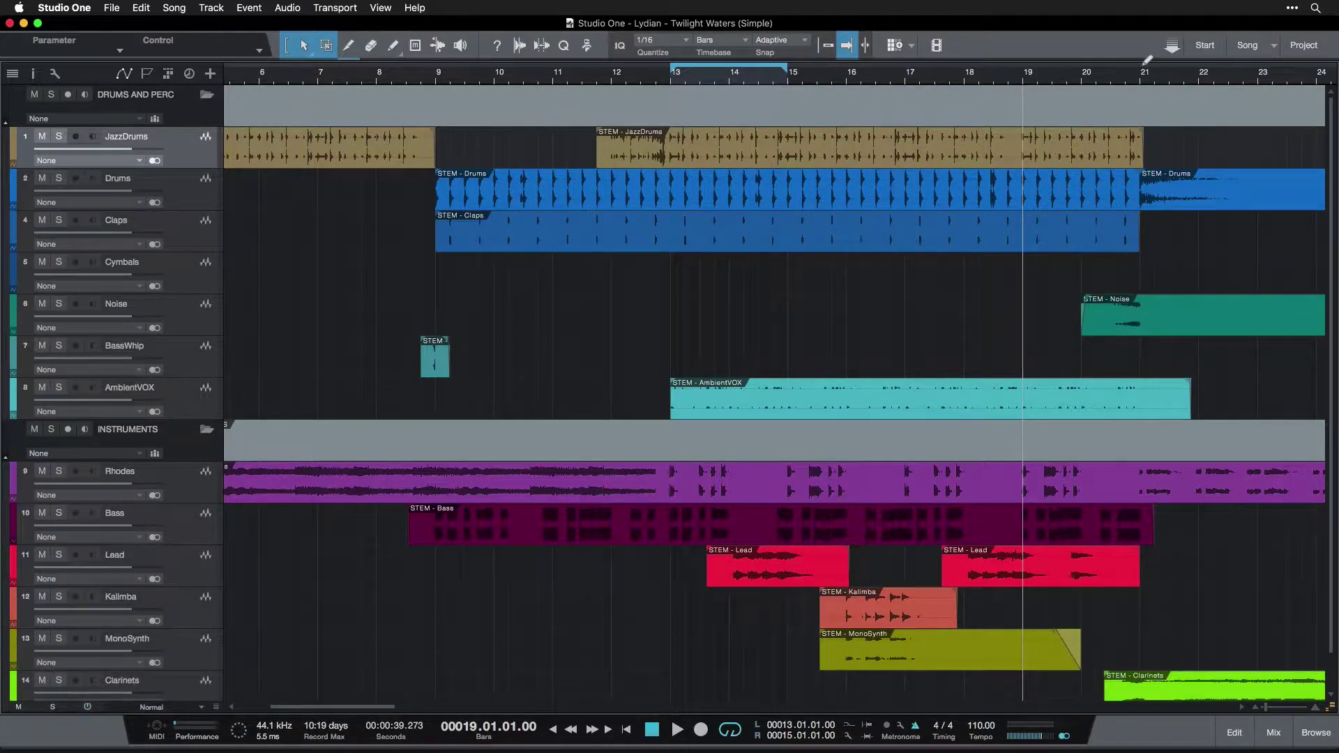
- Draw an off-grid loop range from about 19.03.04.05 to 21.01.01.33 and play it from its start
{"action": "left_click_drag", "start_coordinate": [1144, 62], "coordinate": [1068, 67]}
{"action": "left_click", "coordinate": [1063, 81]}
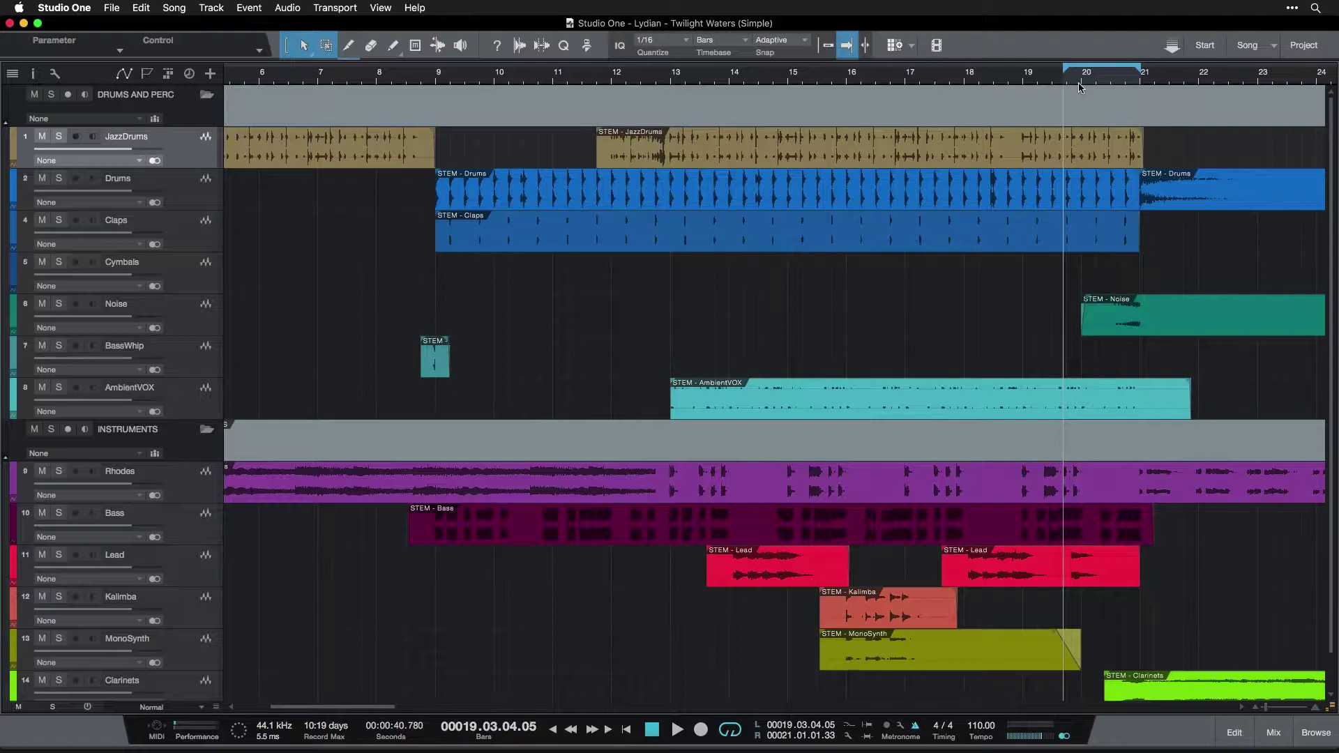
{"action": "key", "text": "space"}
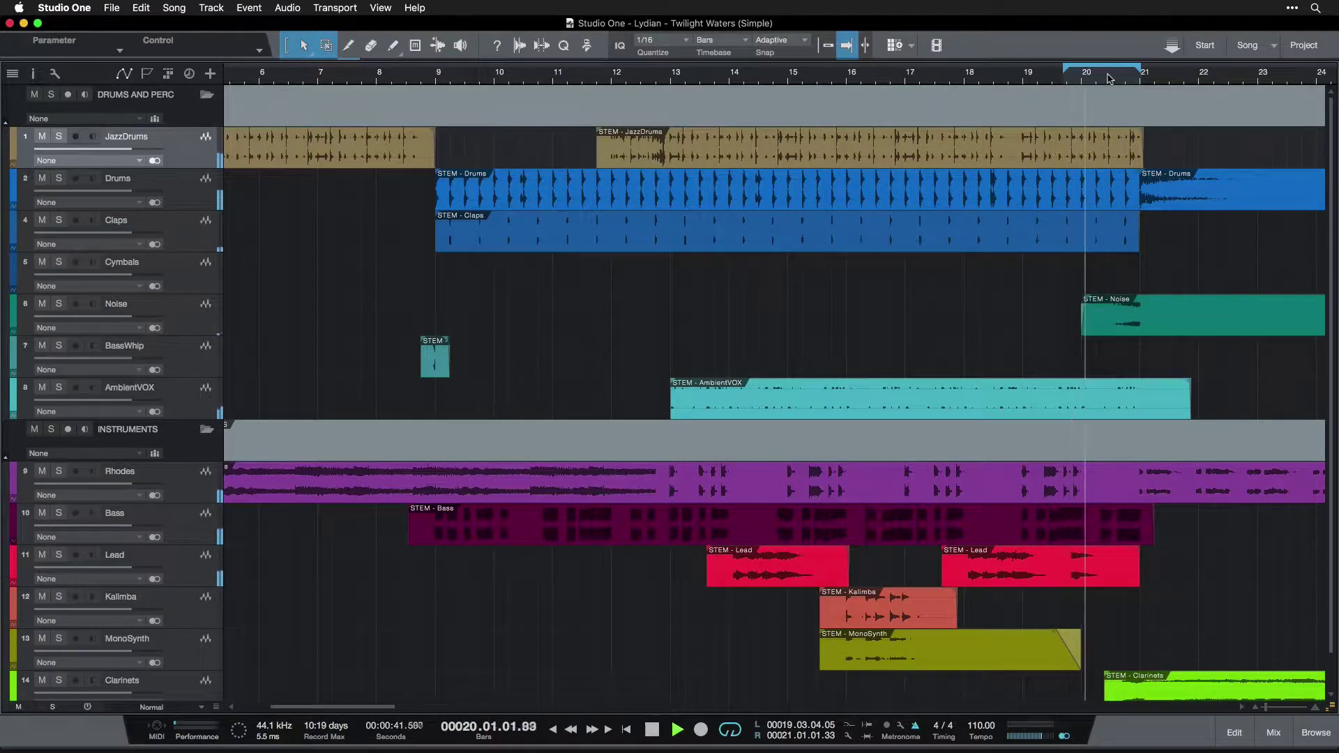
{"action": "key", "text": "space"}
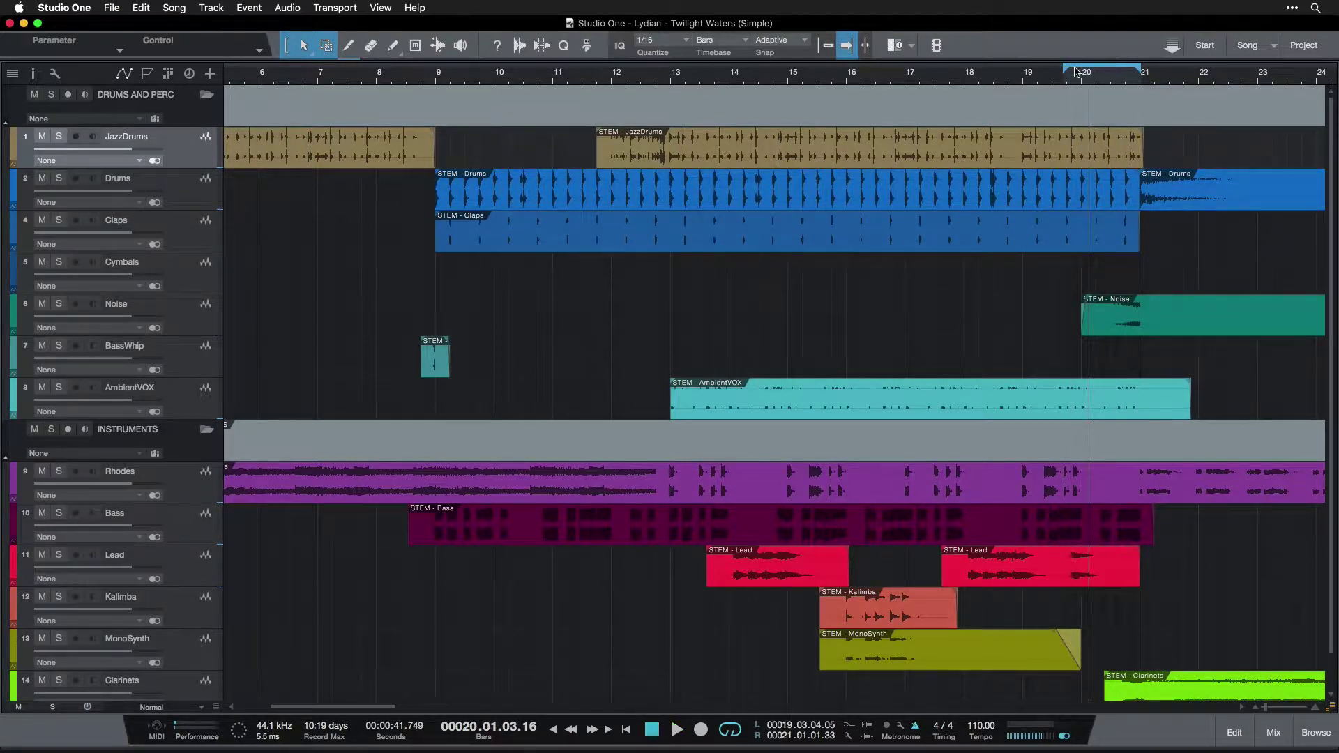
- With Snap to Grid back on, set the loop range to bars 20 to 21 and move it to bars 12 to 13
{"action": "left_click", "coordinate": [826, 50]}
{"action": "left_click_drag", "start_coordinate": [1074, 72], "coordinate": [1131, 72]}
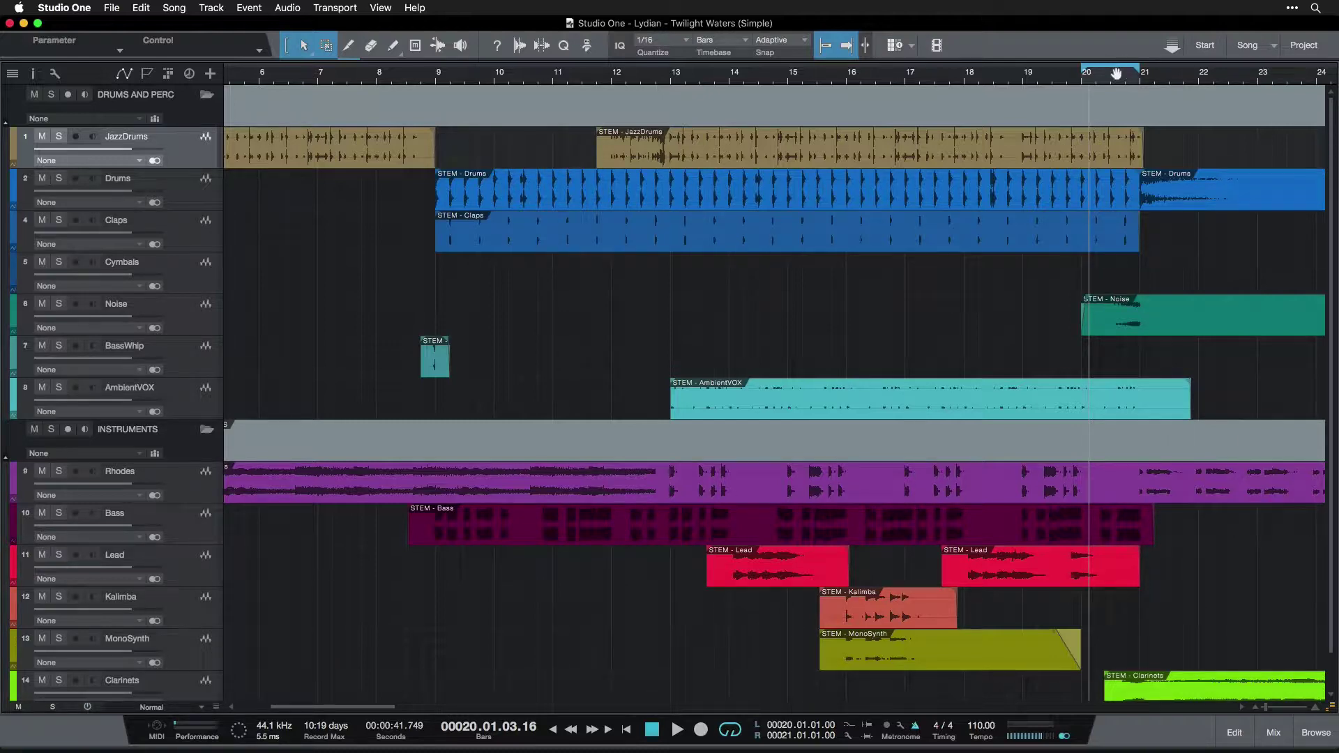
{"action": "left_click_drag", "start_coordinate": [1115, 74], "coordinate": [645, 73]}
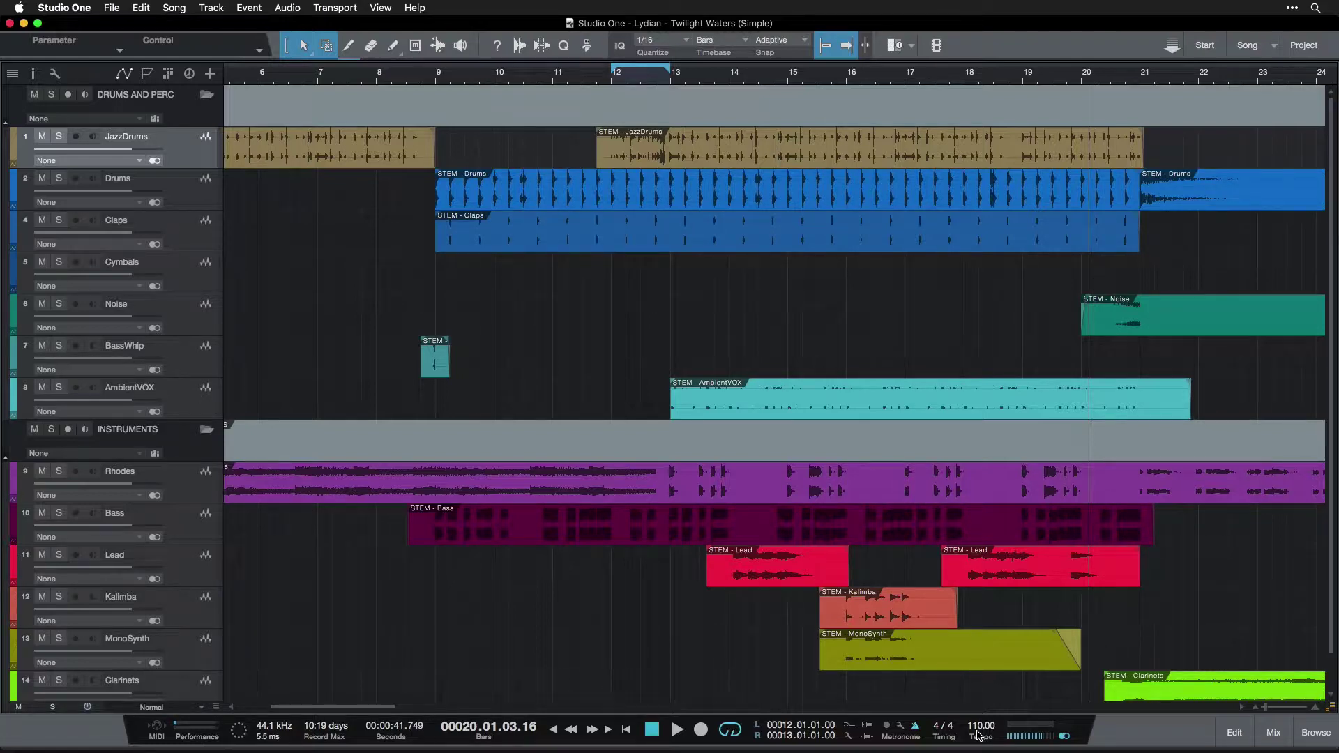
- Play the song from bar 14, past the end of the loop range, and return the playback cursor to bar 14
{"action": "left_click", "coordinate": [731, 82]}
{"action": "key", "text": "space"}
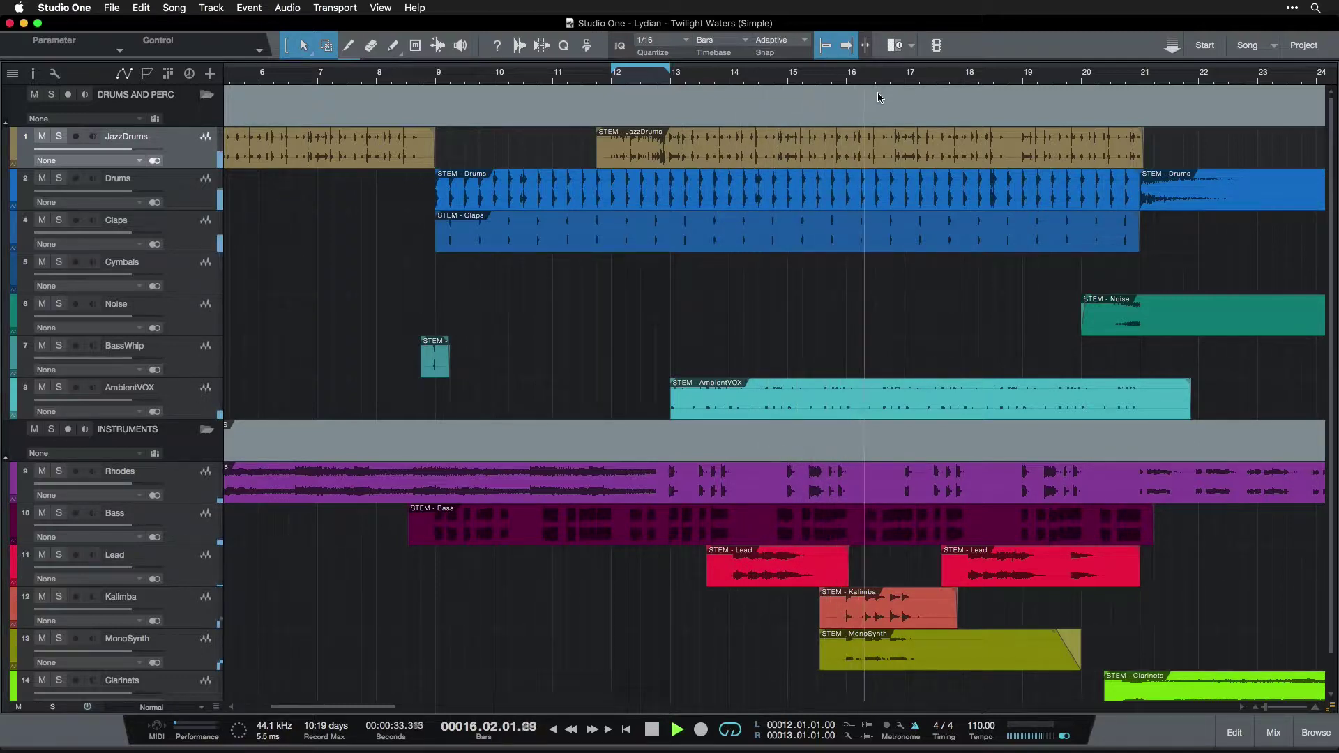
{"action": "key", "text": "space"}
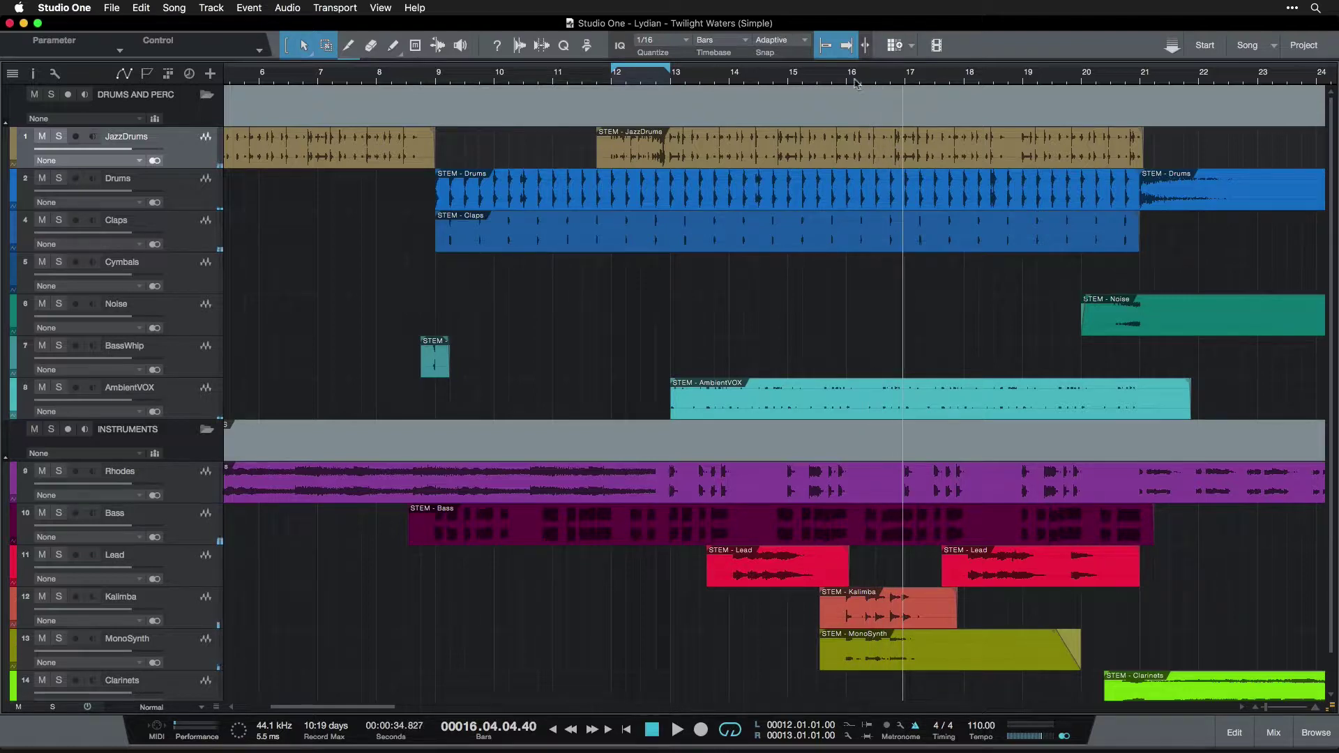
{"action": "left_click", "coordinate": [732, 82]}
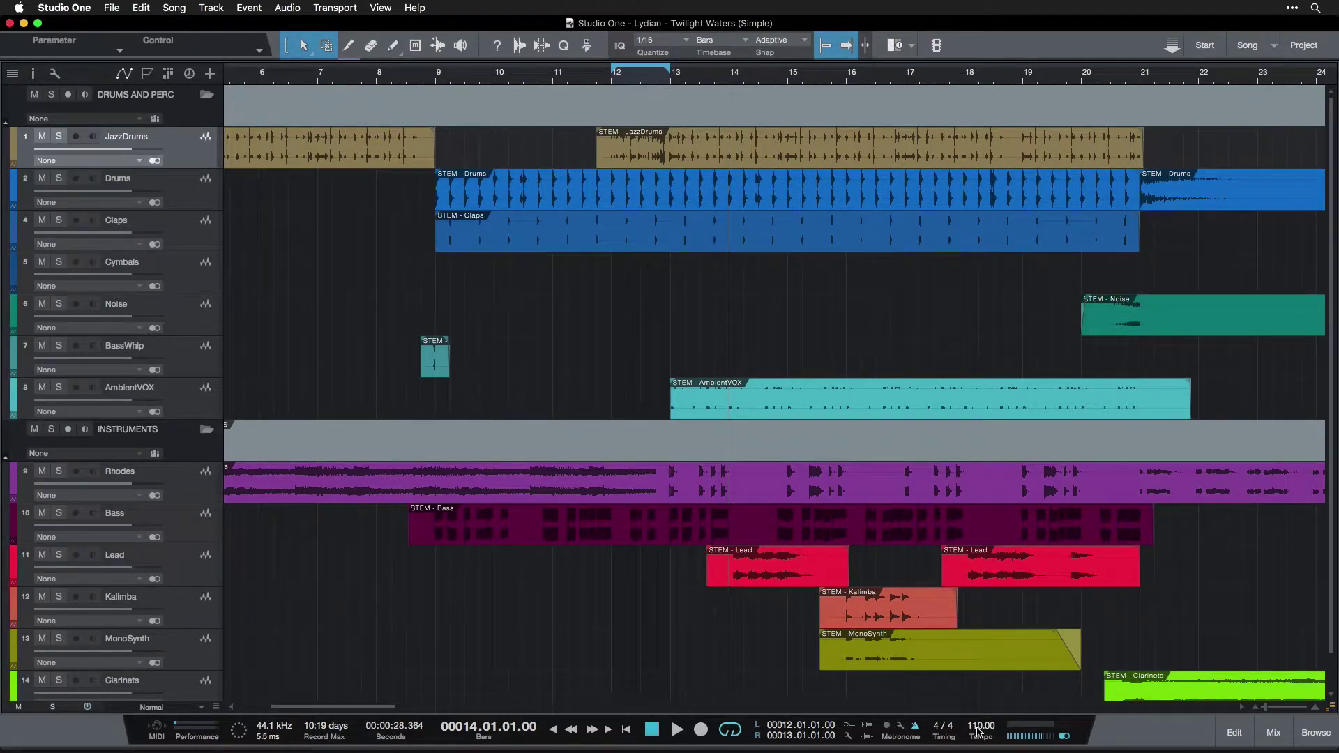
- Set the song tempo to 140
{"action": "left_click_drag", "start_coordinate": [978, 730], "coordinate": [984, 706]}
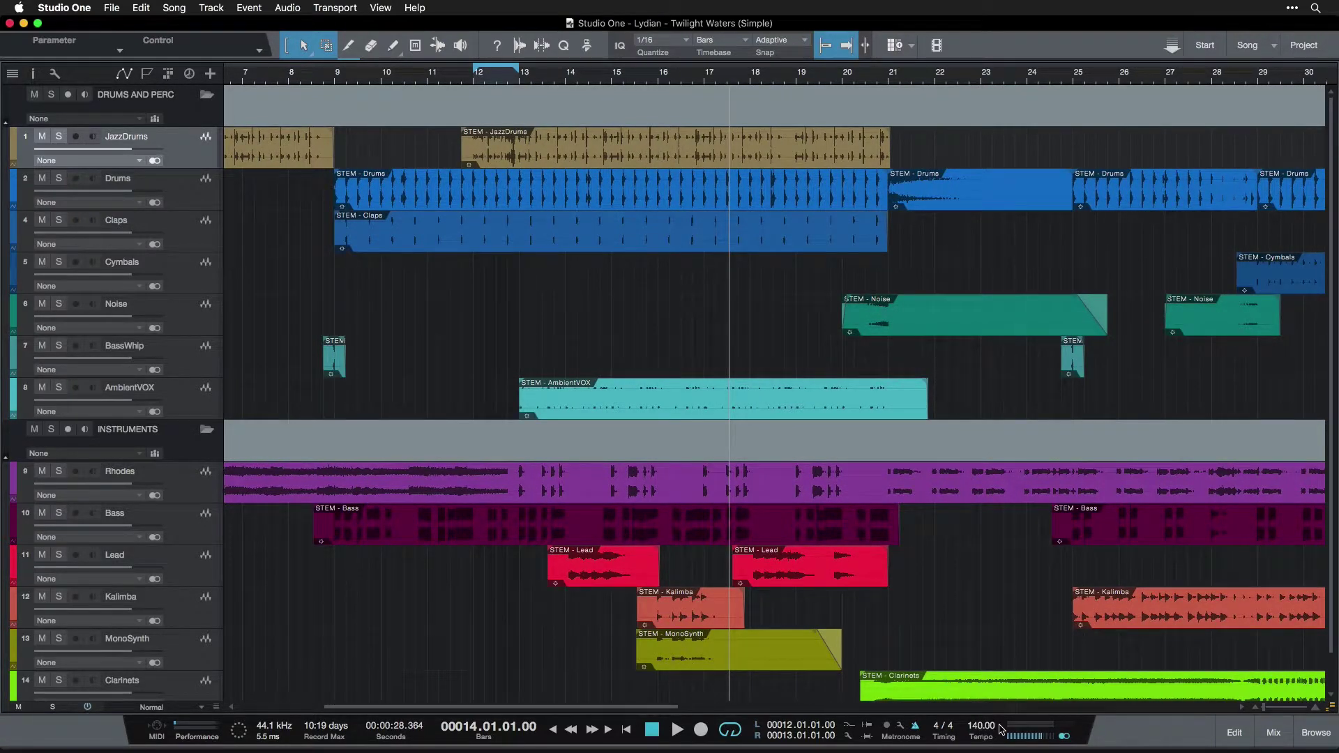
{"action": "key", "text": "super+z"}
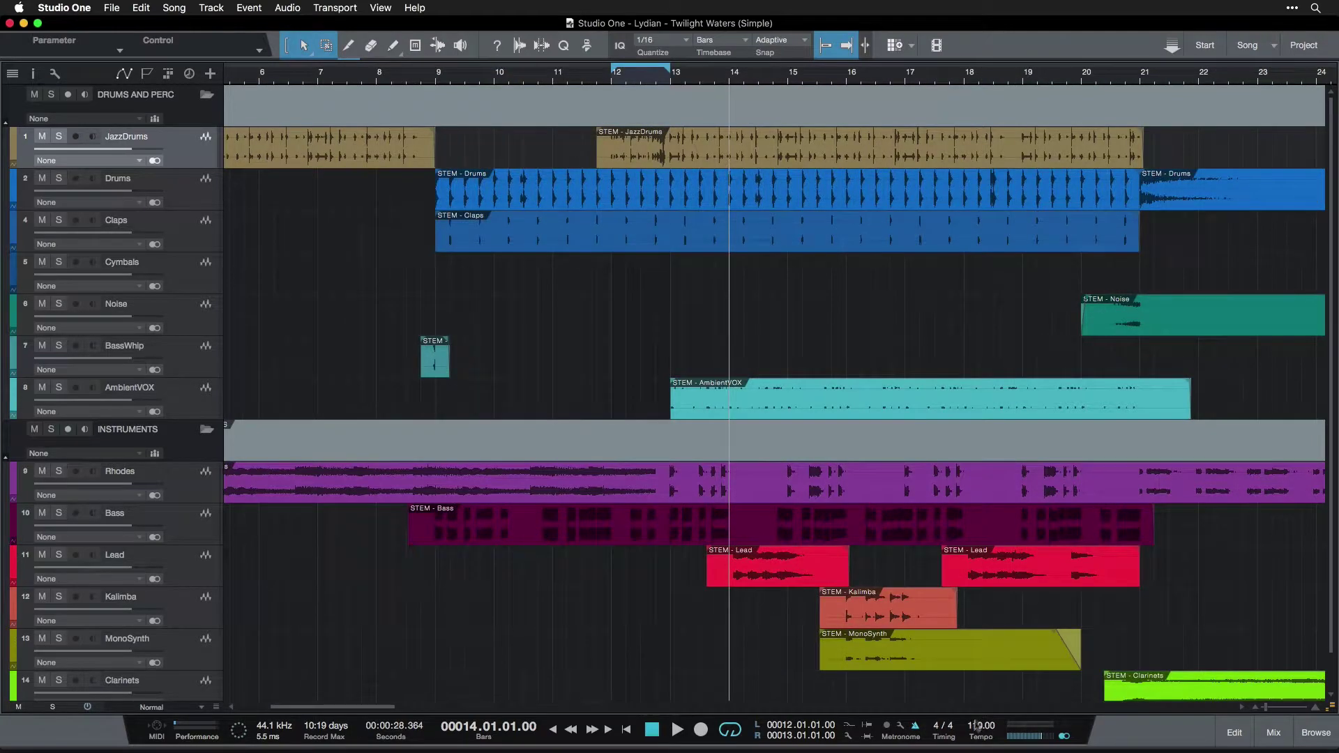
{"action": "double_click", "coordinate": [975, 729]}
{"action": "type", "text": "140"}
{"action": "key", "text": "Return"}
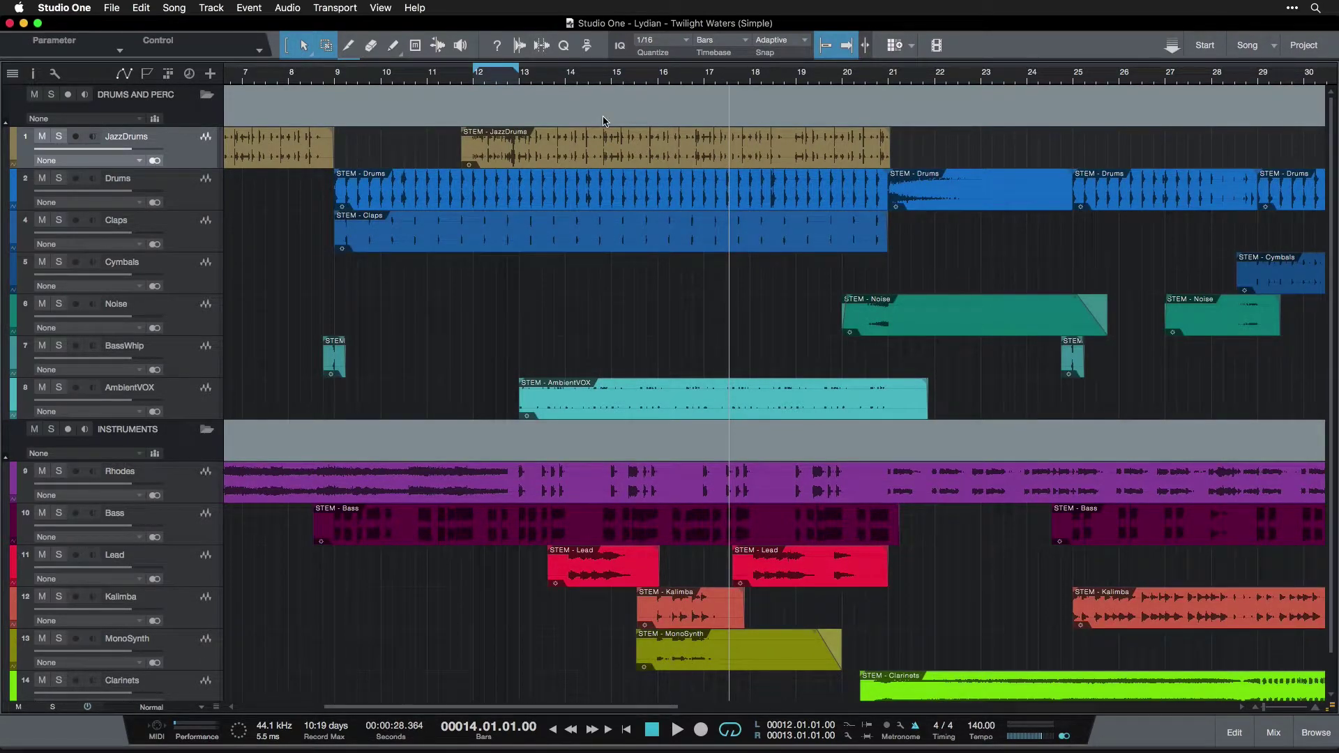
- Turn looping off and play the song from bar 13 at the new tempo
{"action": "key", "text": "KP_Divide"}
{"action": "left_click", "coordinate": [518, 80]}
{"action": "key", "text": "space"}
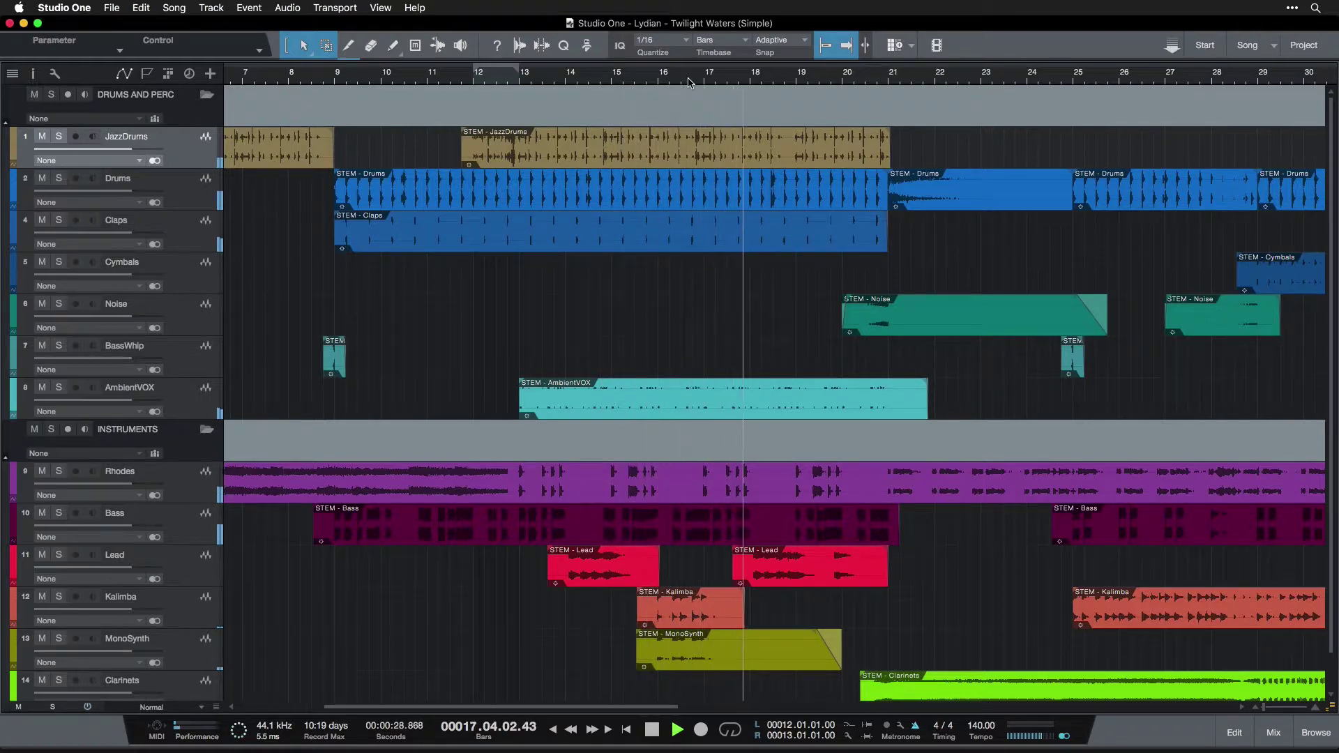
- Stop playback, undo the last tempo change and set the song tempo to 90
{"action": "key", "text": "space"}
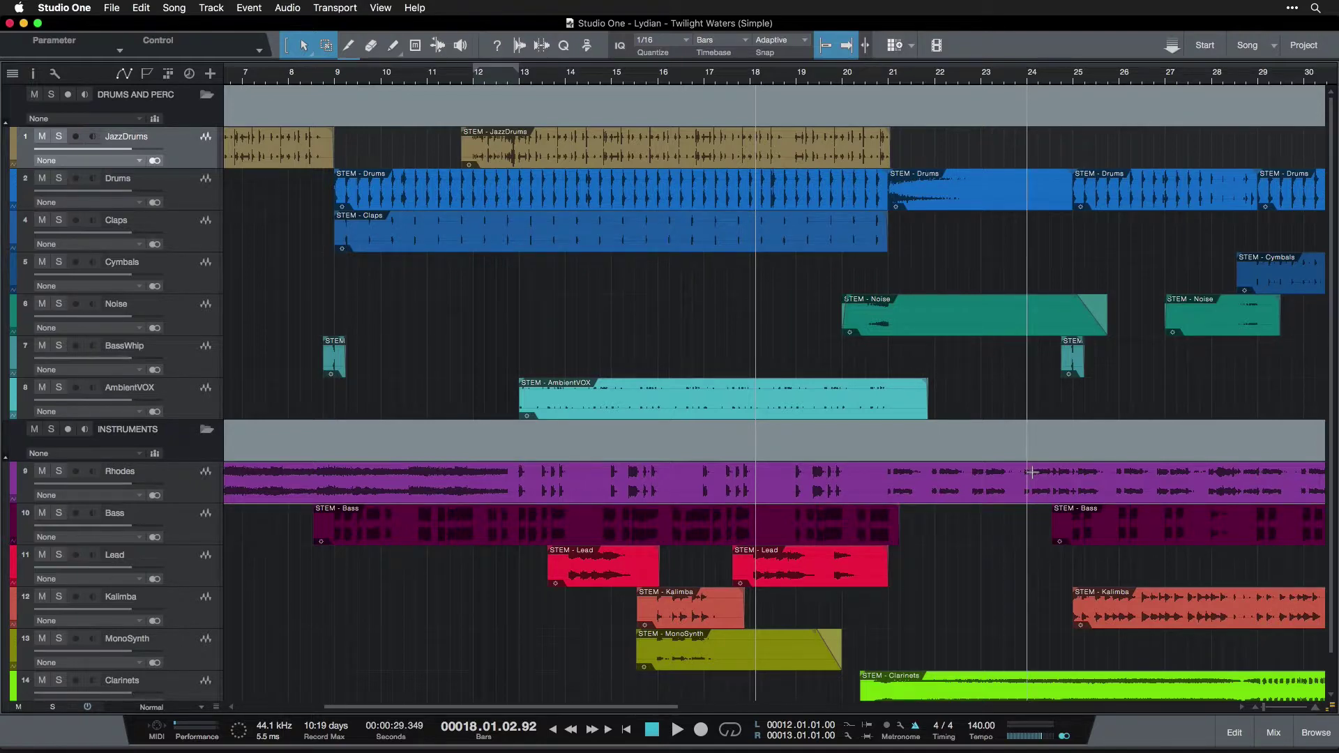
{"action": "key", "text": "super+z"}
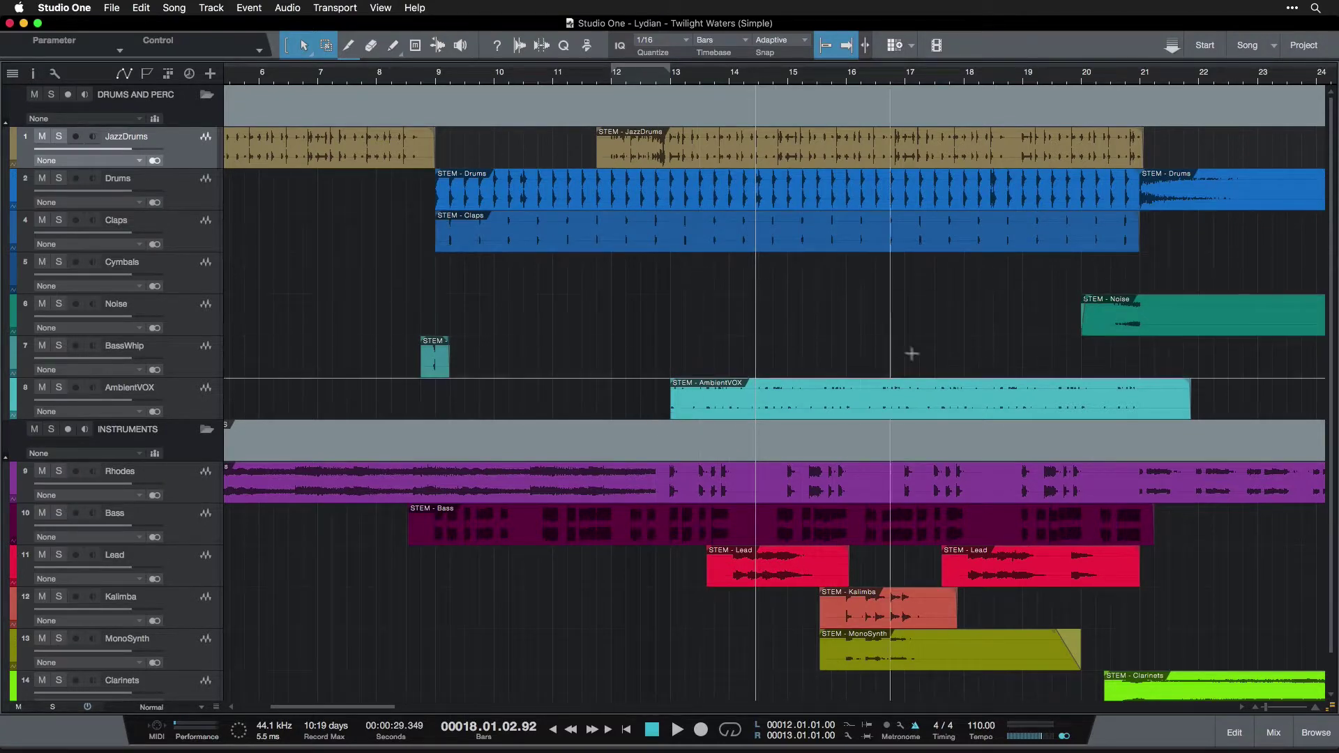
{"action": "double_click", "coordinate": [980, 726]}
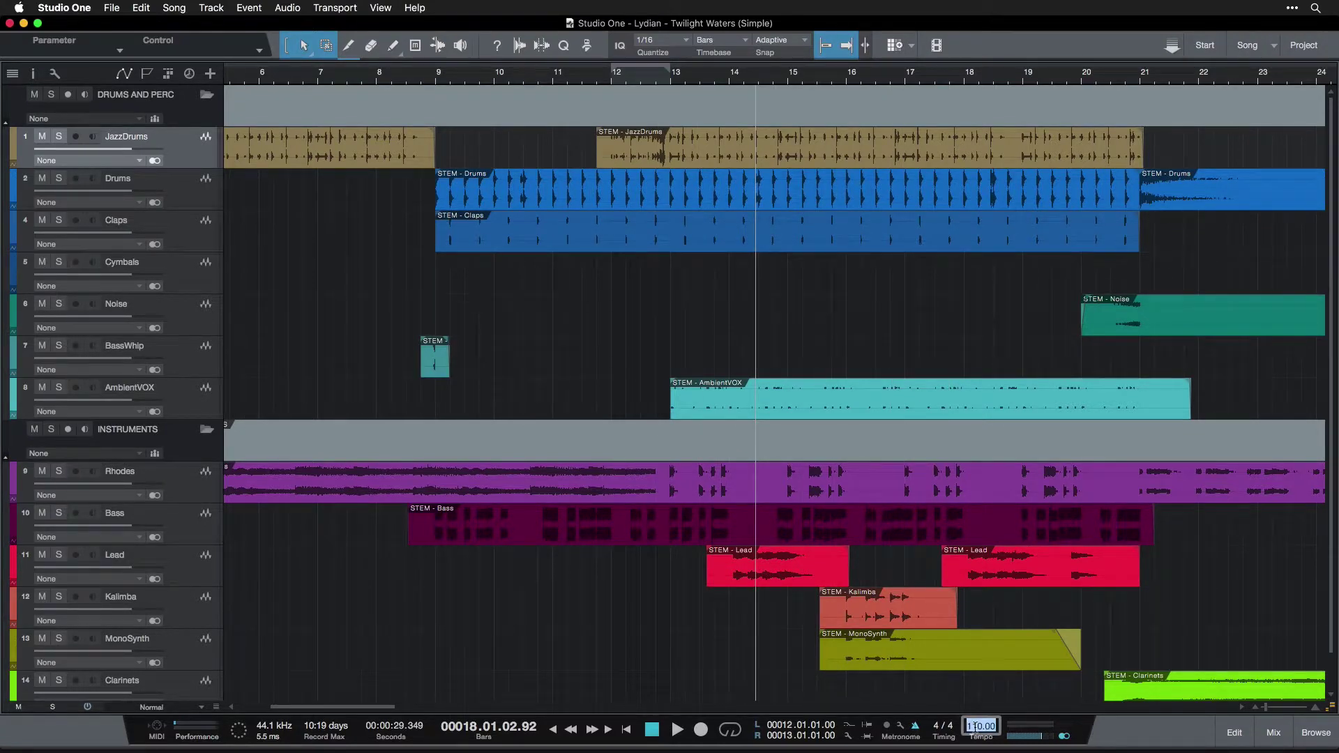
{"action": "type", "text": "90"}
{"action": "key", "text": "Return"}
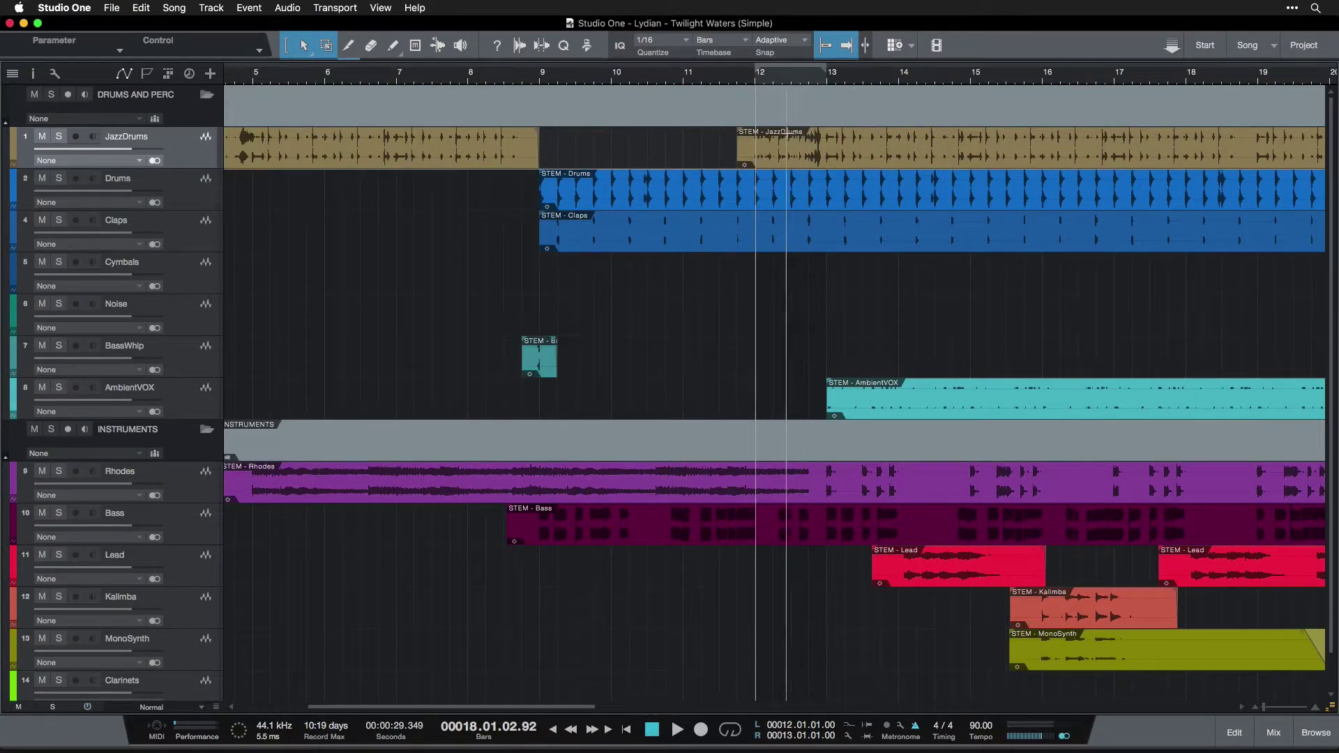
- Play the song from bar 13 at the new tempo, stop, and return the playback cursor to bar 13
{"action": "left_click", "coordinate": [829, 85]}
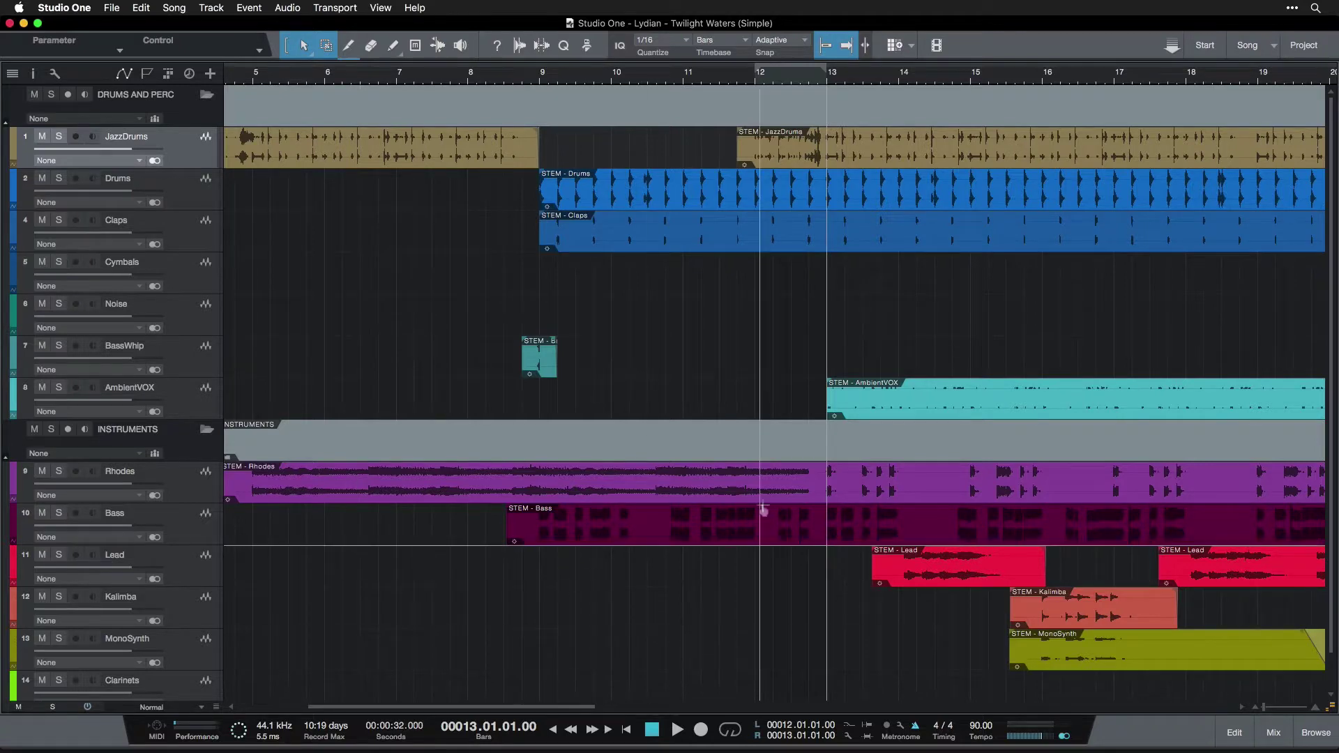
{"action": "key", "text": "space"}
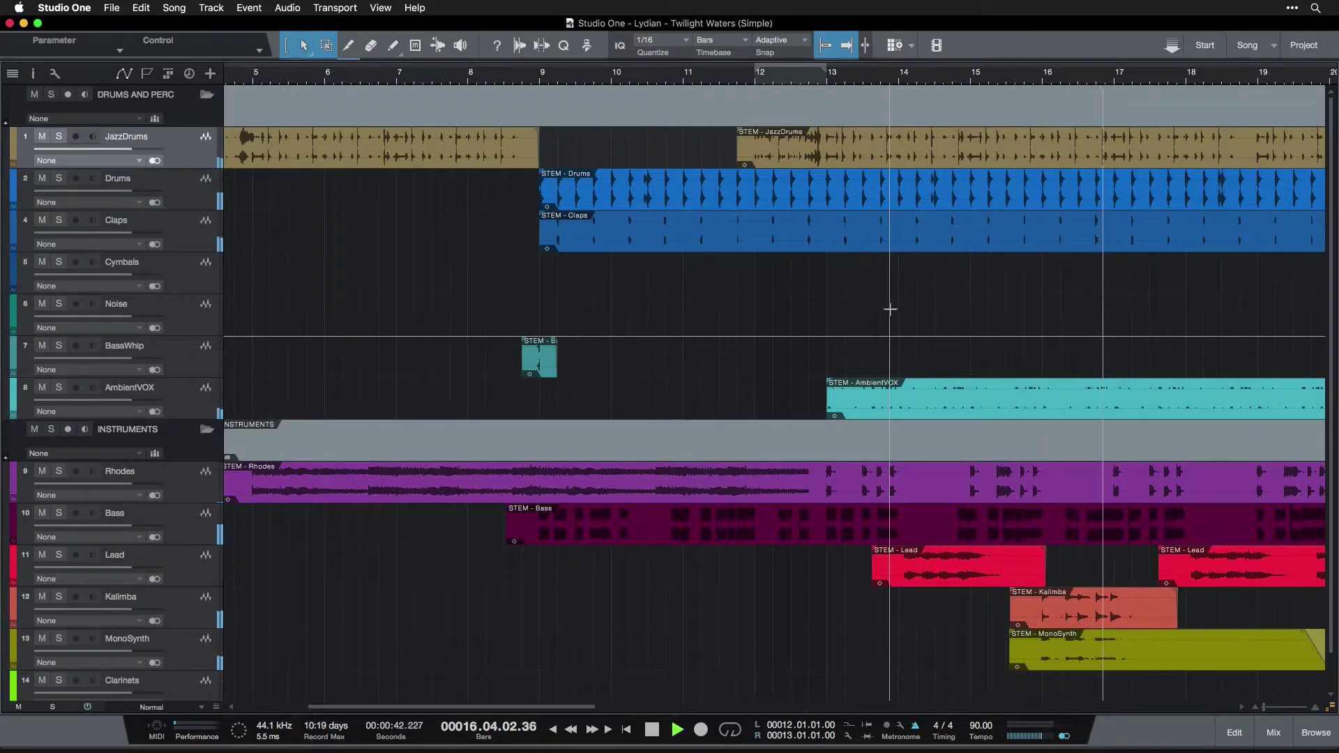
{"action": "key", "text": "space"}
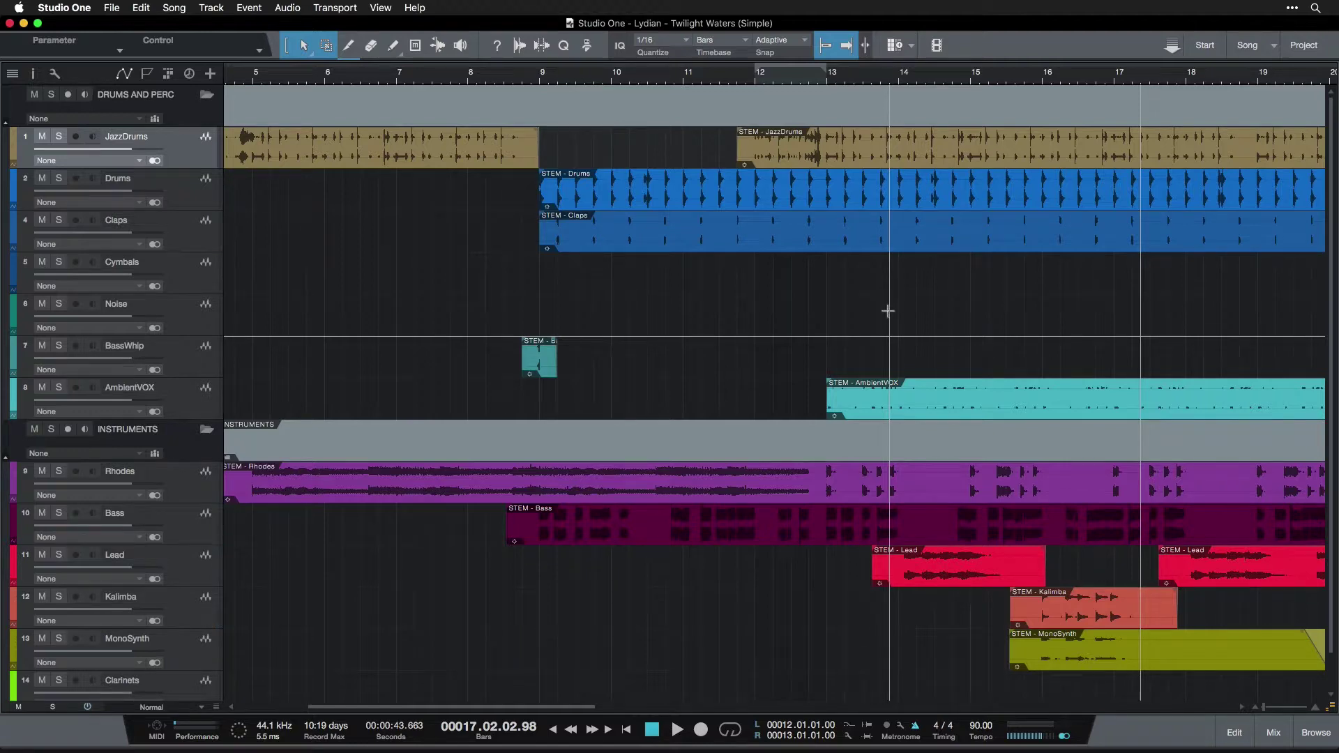
{"action": "left_click", "coordinate": [827, 80]}
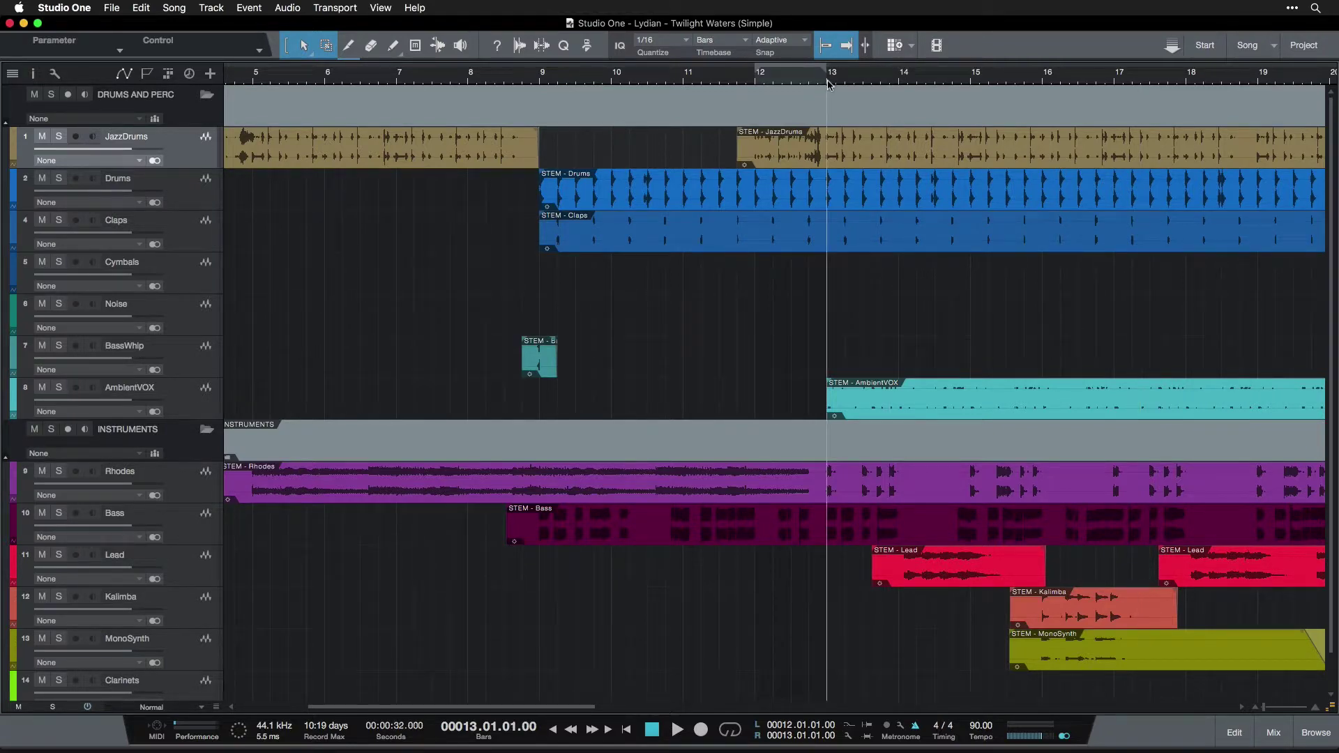
- Set the song tempo to 40
{"action": "left_click", "coordinate": [981, 726]}
{"action": "type", "text": "40"}
{"action": "key", "text": "Return"}
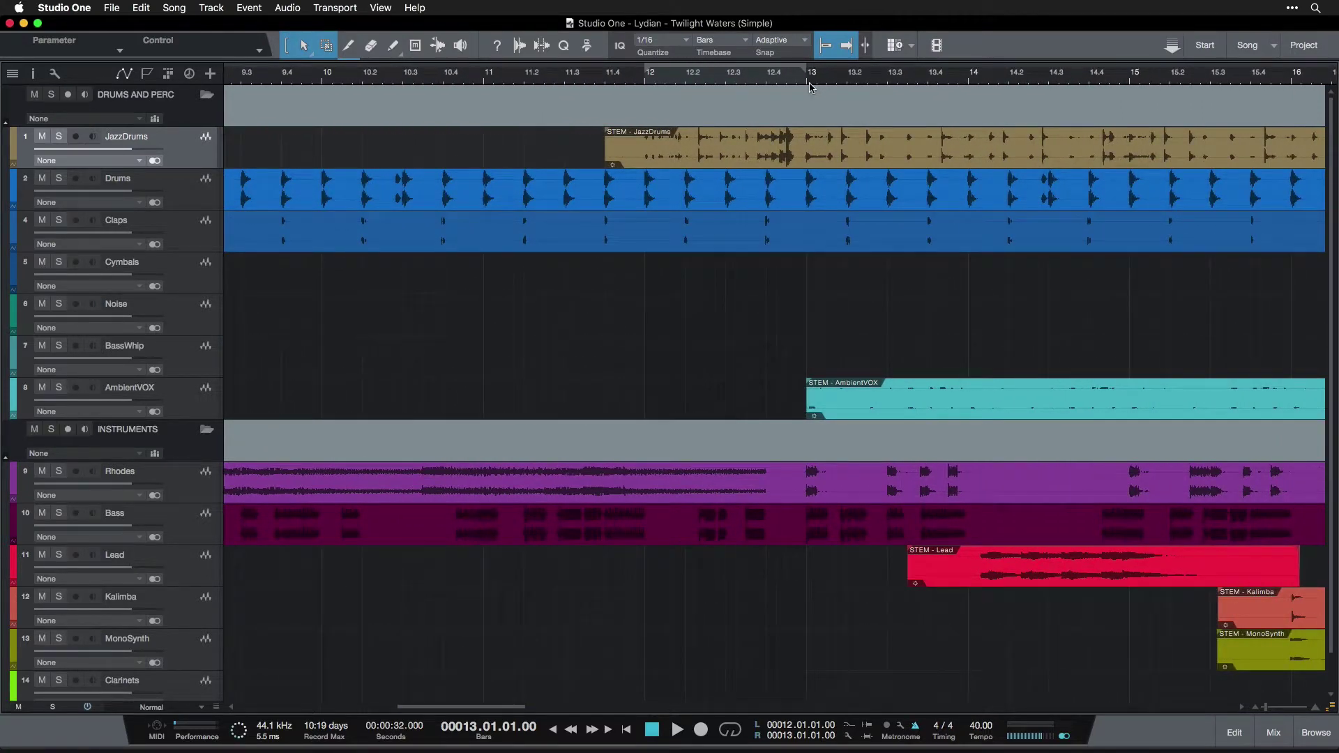
- Listen to the song from bar 13 at the slow tempo, stop, and place the playback cursor back at bar 13
{"action": "key", "text": "space"}
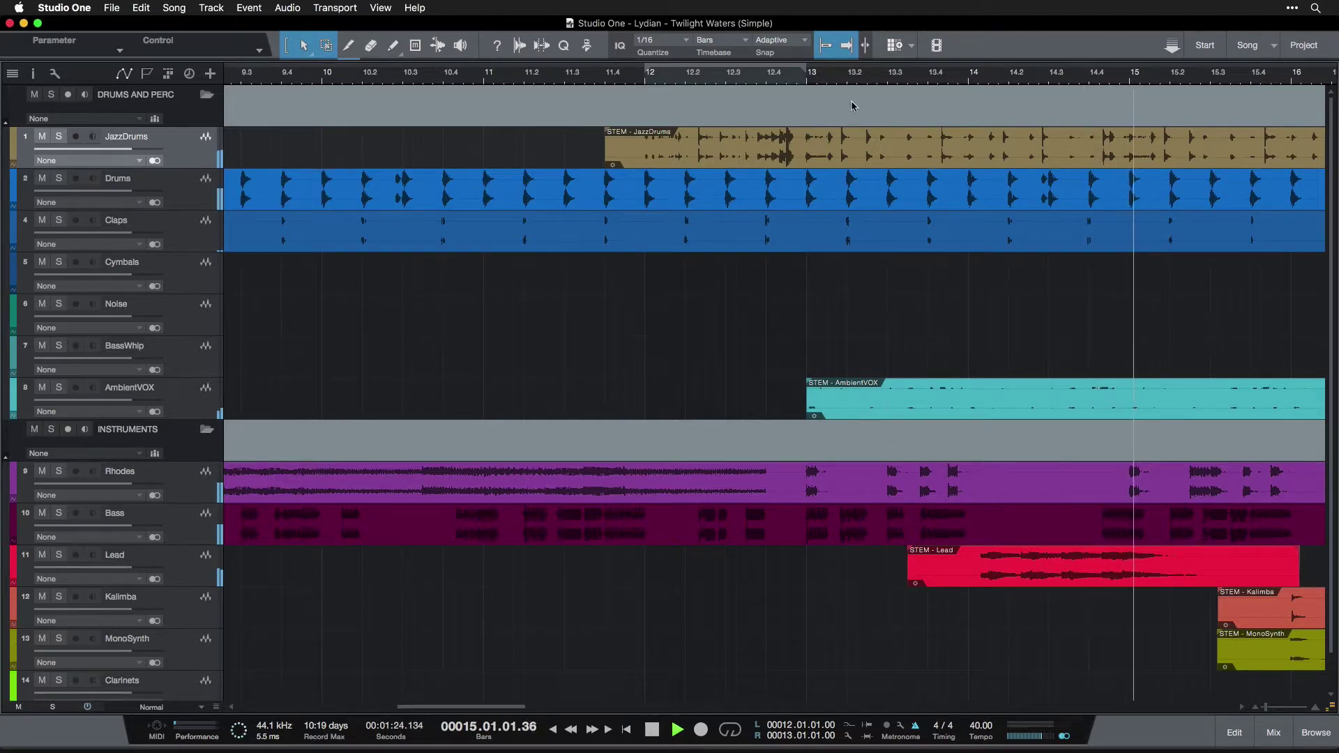
{"action": "key", "text": "space"}
{"action": "left_click", "coordinate": [807, 84]}
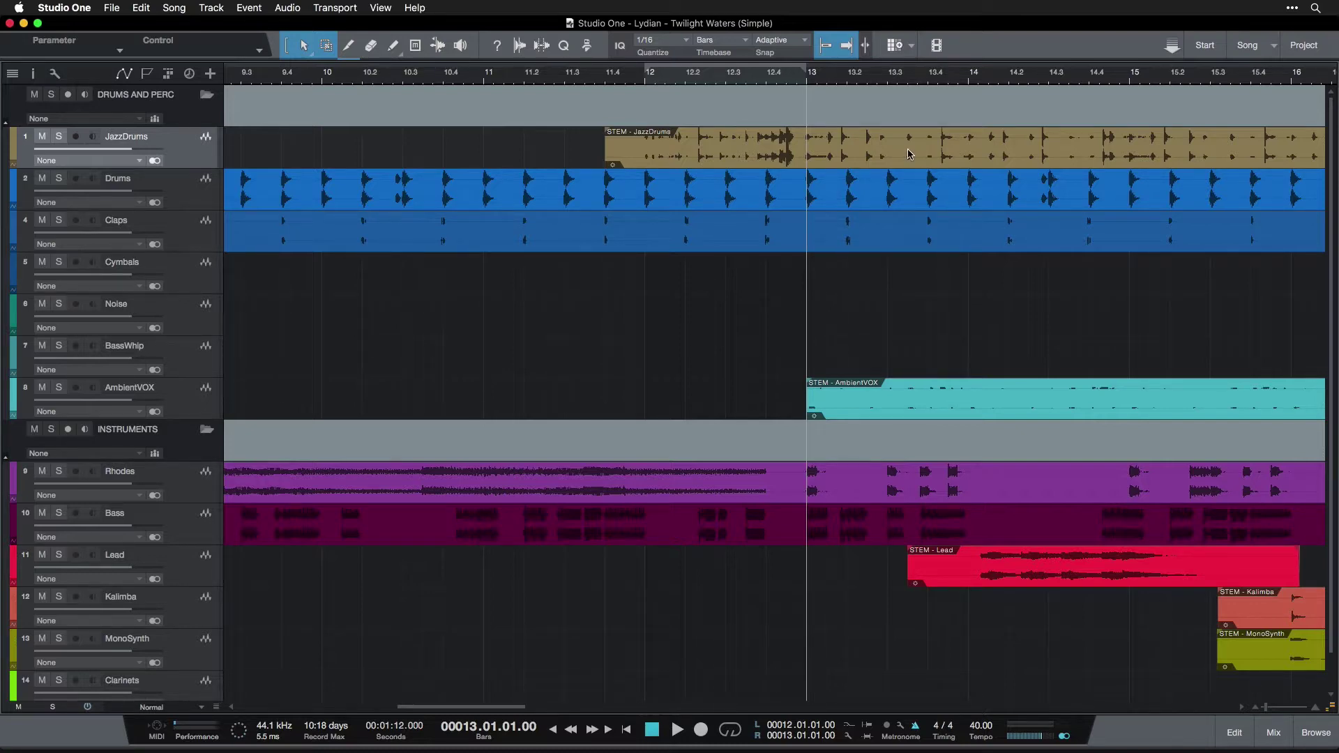
- Solo the JazzDrums track, play it from bar 13, and return the playback cursor to bar 13
{"action": "left_click", "coordinate": [59, 136]}
{"action": "key", "text": "space"}
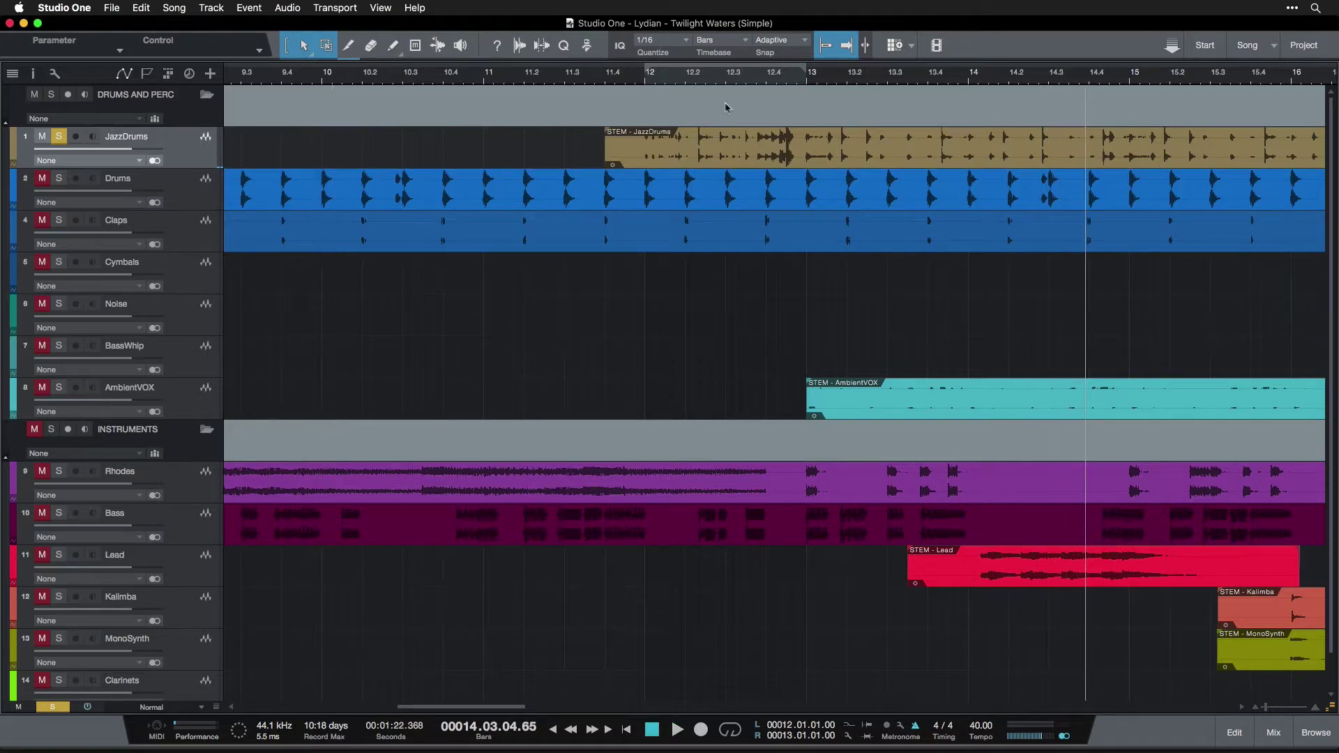
{"action": "left_click", "coordinate": [806, 82]}
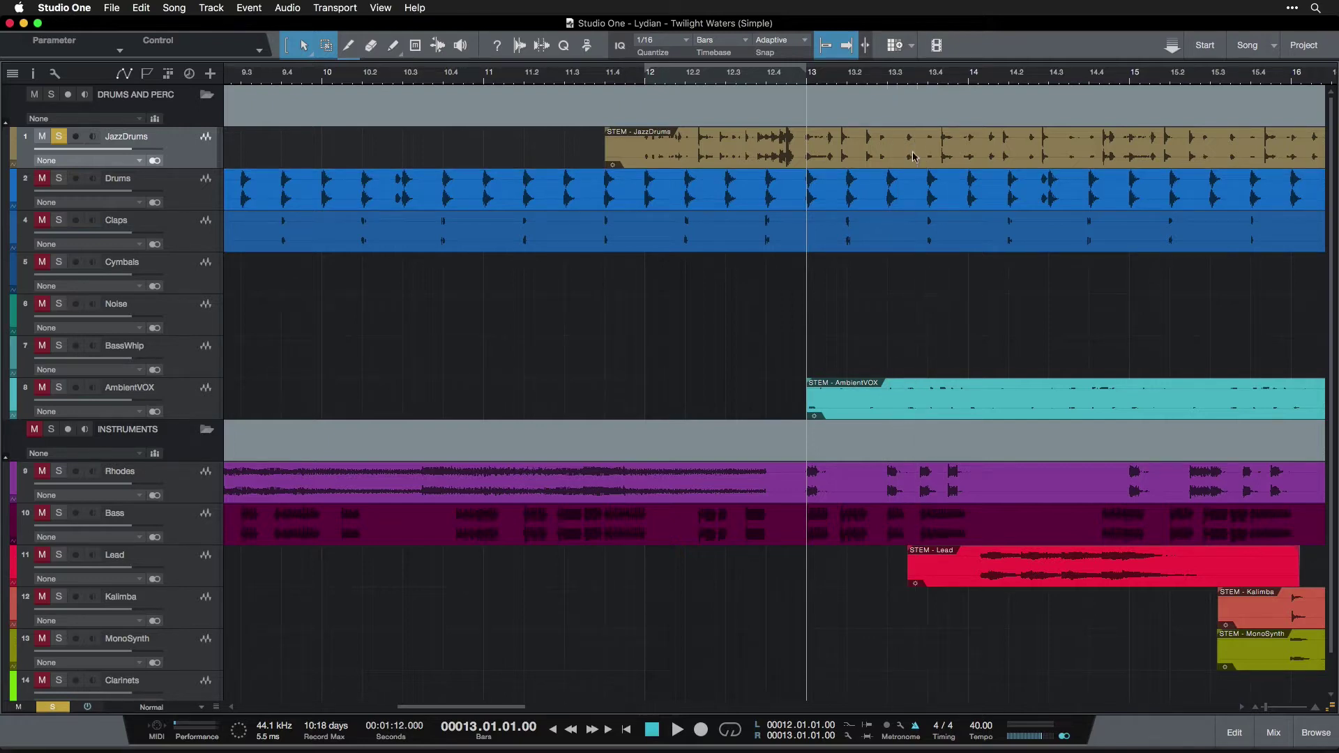
- Undo the tempo changes to restore the song tempo to 110 and place the playback cursor at bar 13
{"action": "scroll", "coordinate": [914, 159], "scroll_direction": "right", "scroll_amount": 10}
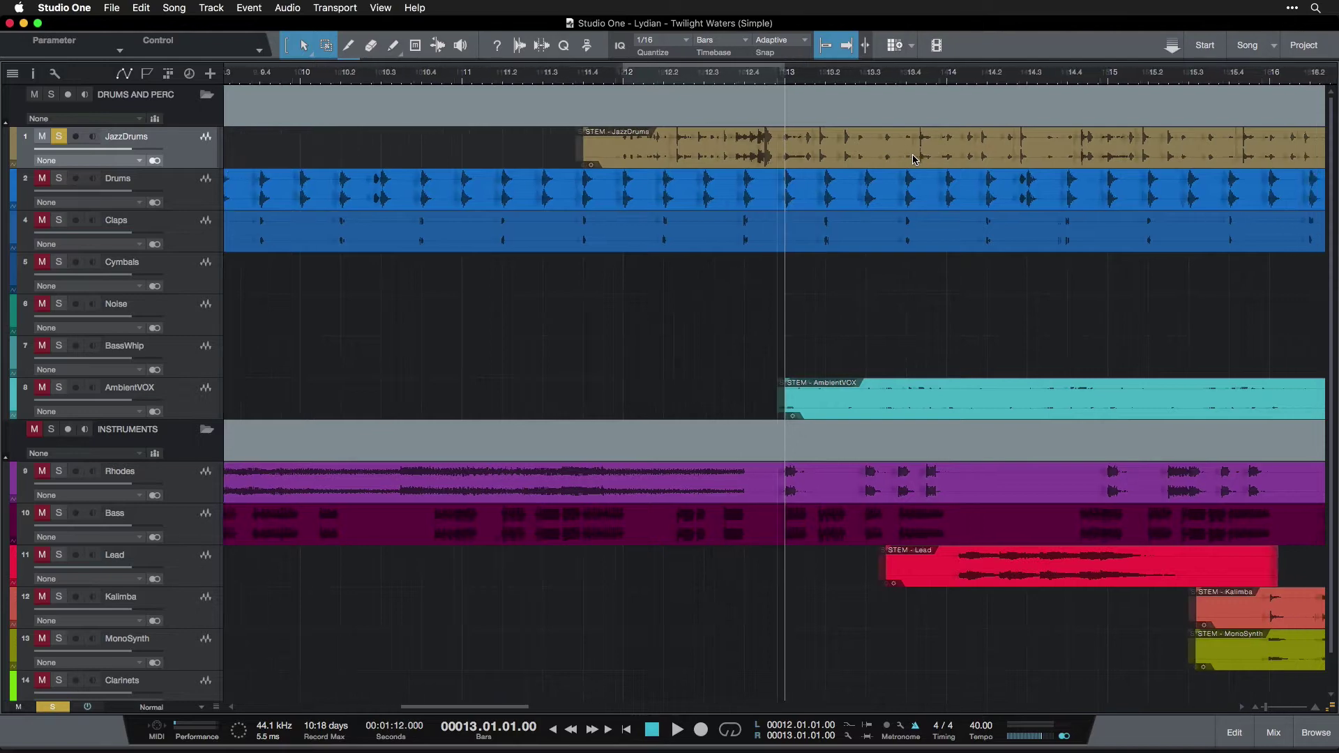
{"action": "scroll", "coordinate": [914, 159], "scroll_direction": "right", "scroll_amount": 2}
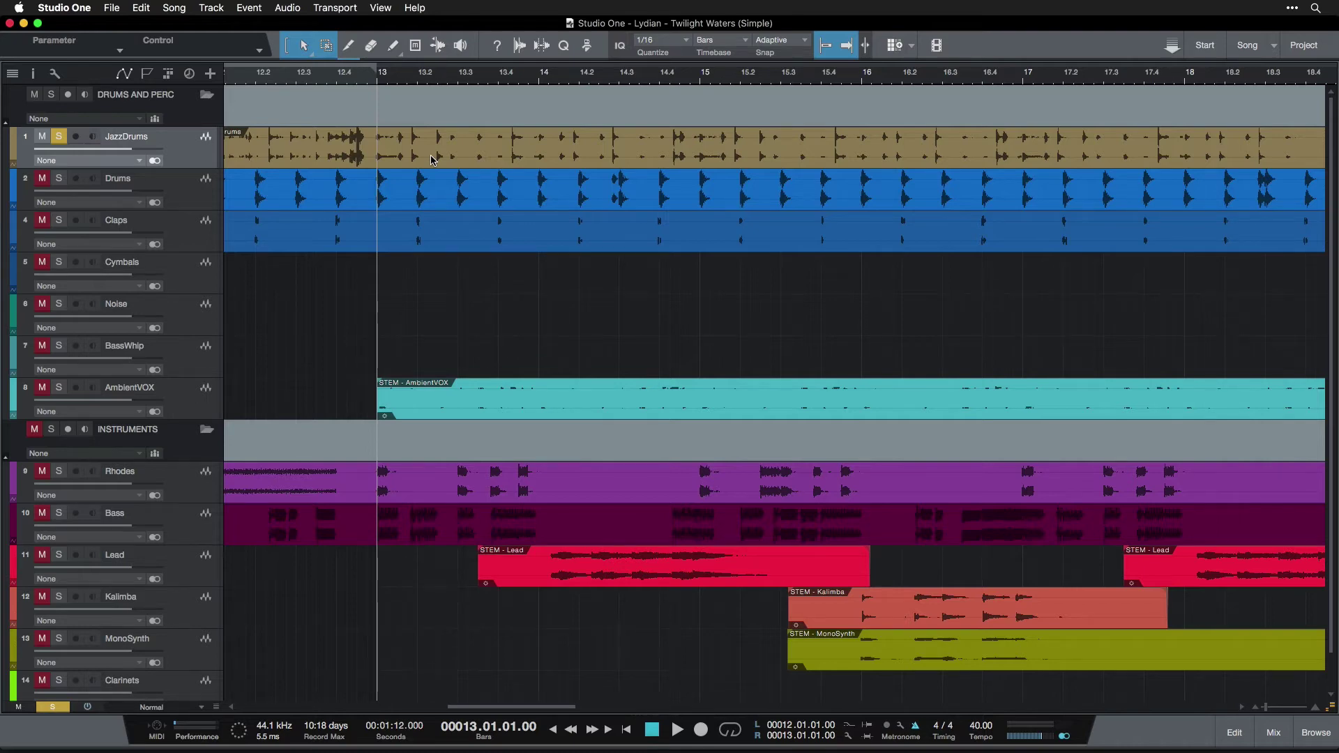
{"action": "key", "text": "super+z"}
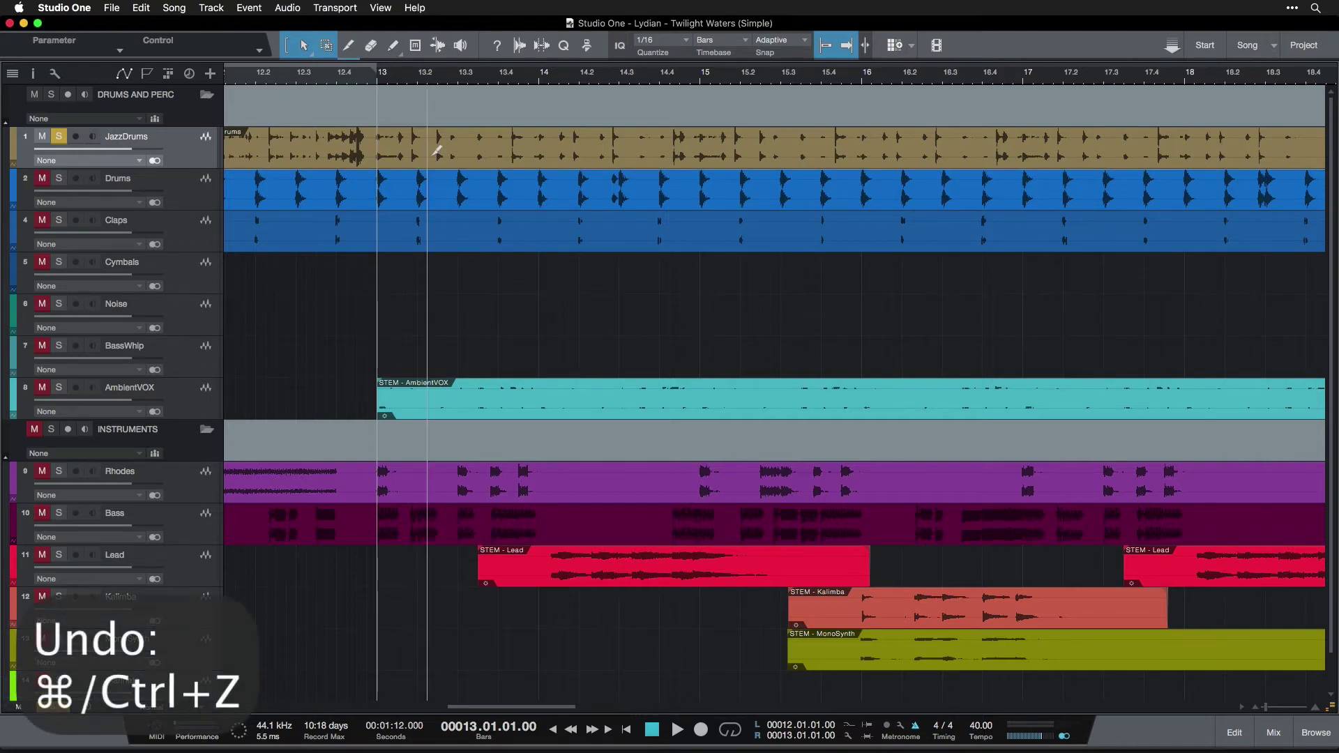
{"action": "key", "text": "super+z"}
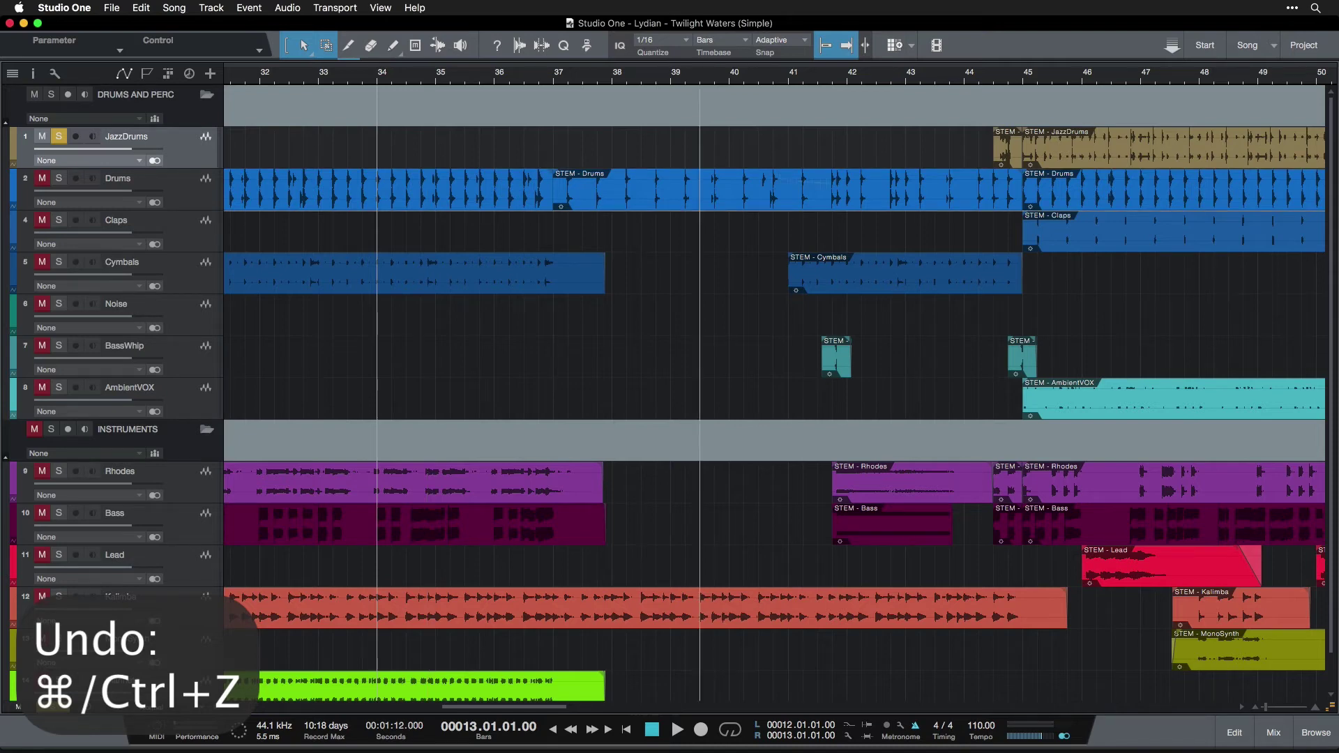
{"action": "scroll", "coordinate": [928, 187], "scroll_direction": "right", "scroll_amount": 5}
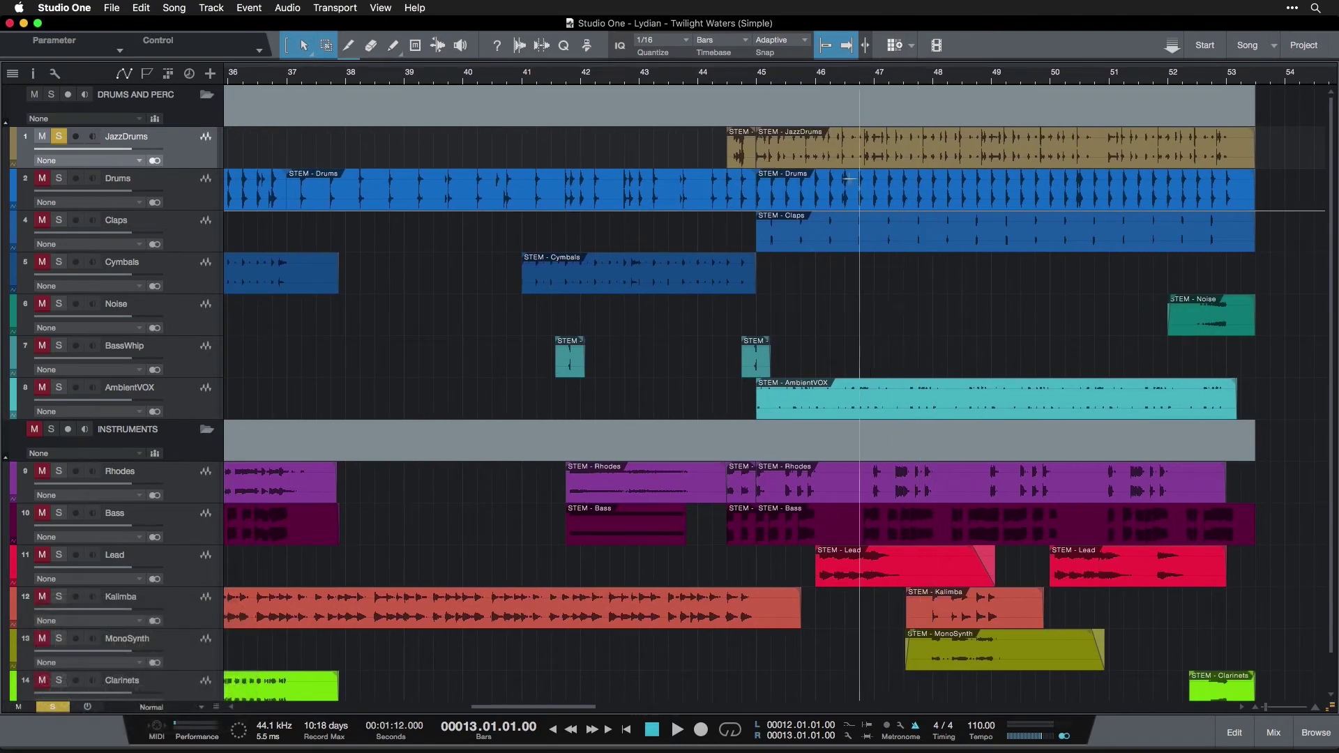
{"action": "scroll", "coordinate": [832, 183], "scroll_direction": "left", "scroll_amount": 10}
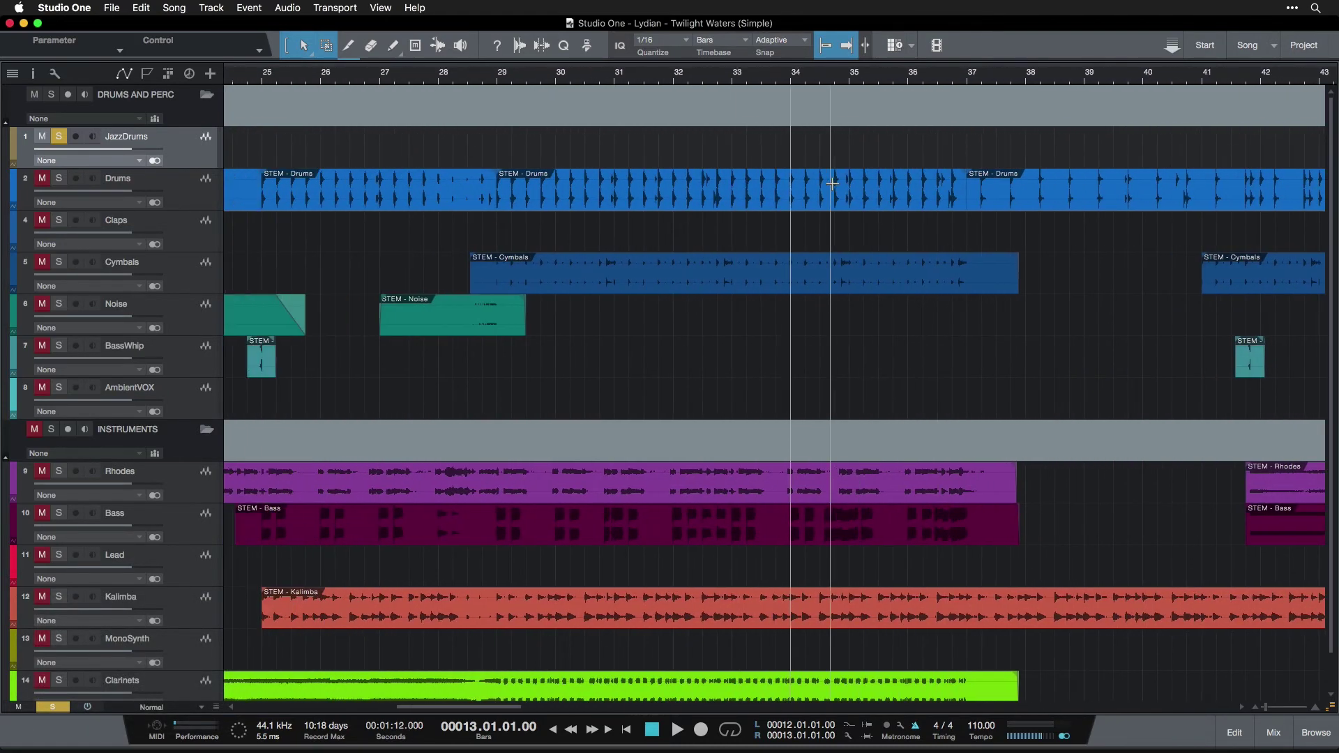
{"action": "scroll", "coordinate": [832, 183], "scroll_direction": "left", "scroll_amount": 14}
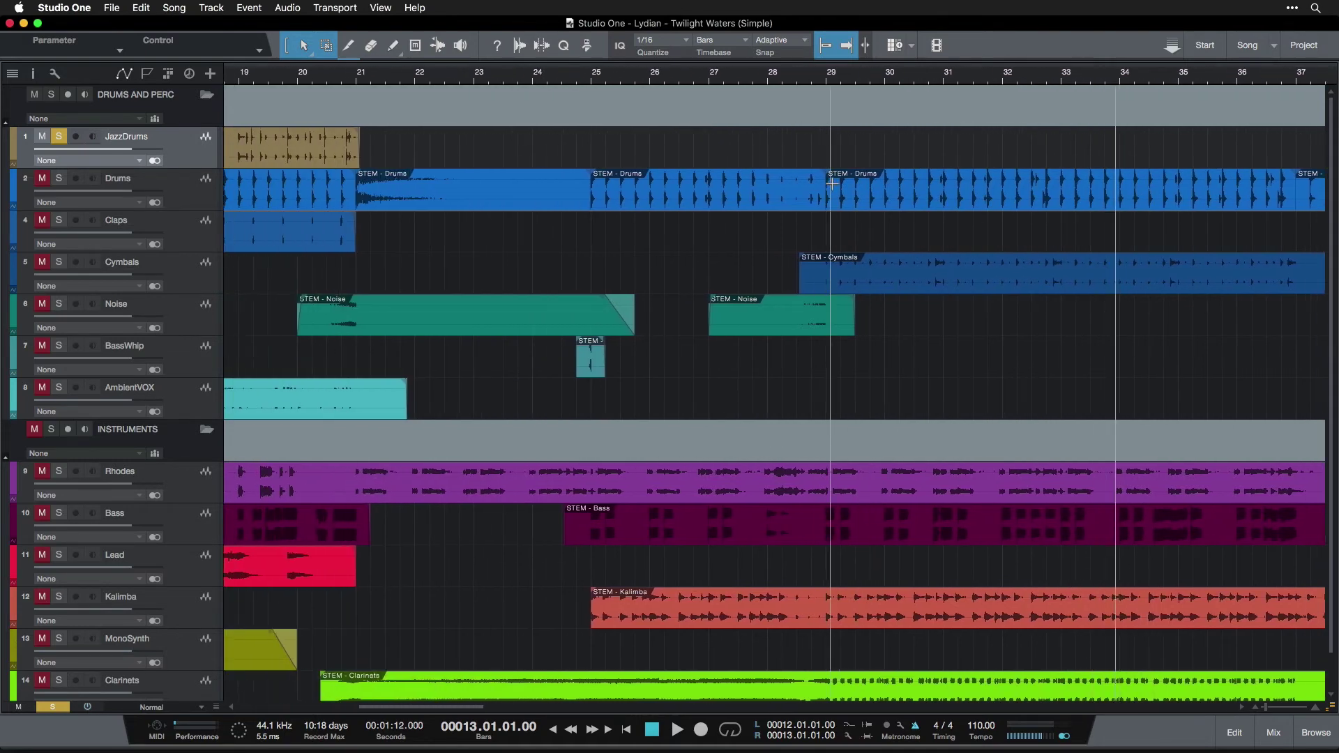
{"action": "scroll", "coordinate": [832, 182], "scroll_direction": "left", "scroll_amount": 3}
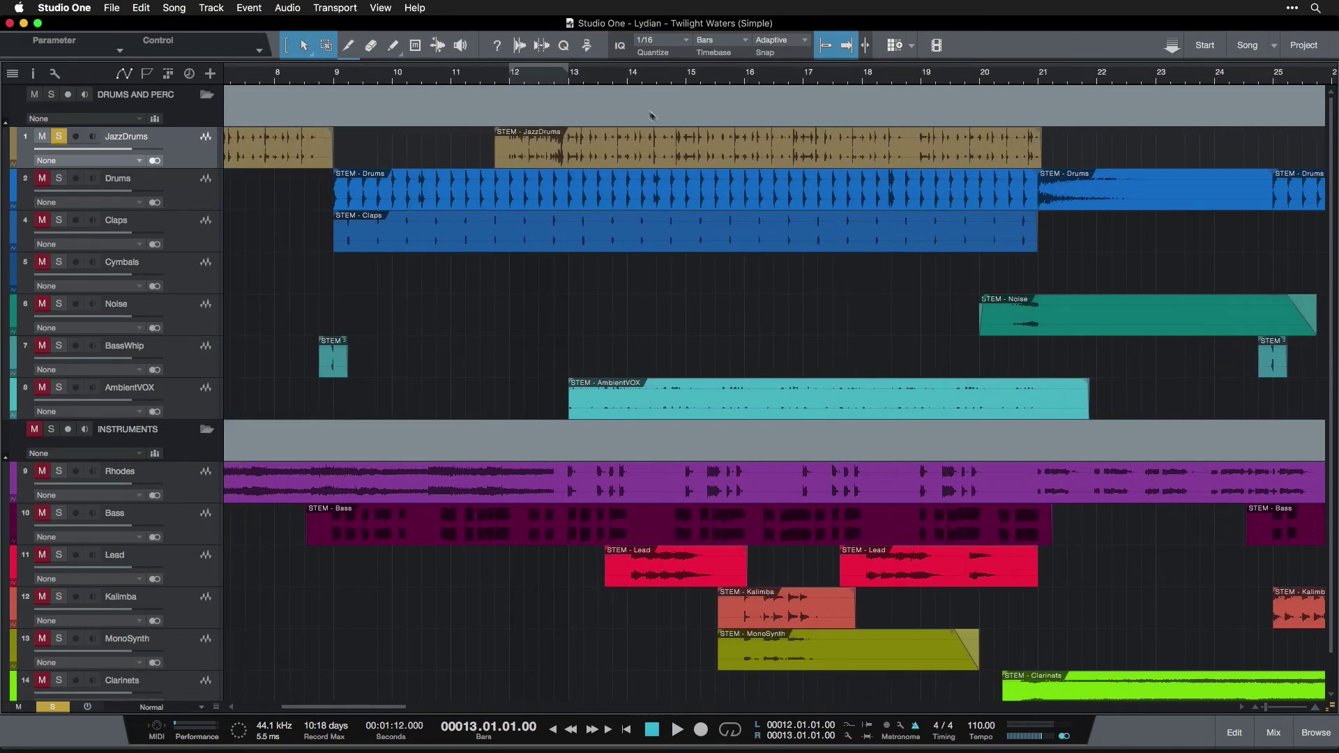
{"action": "left_click", "coordinate": [569, 84]}
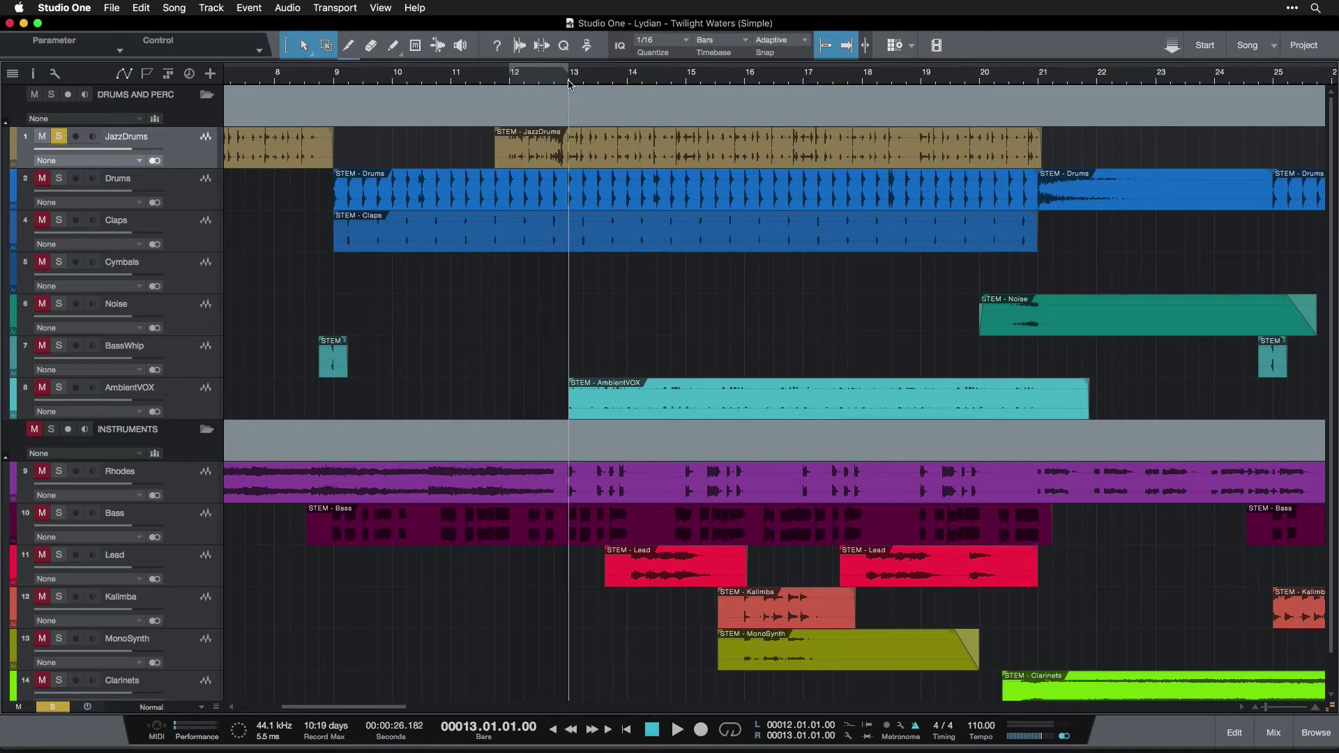